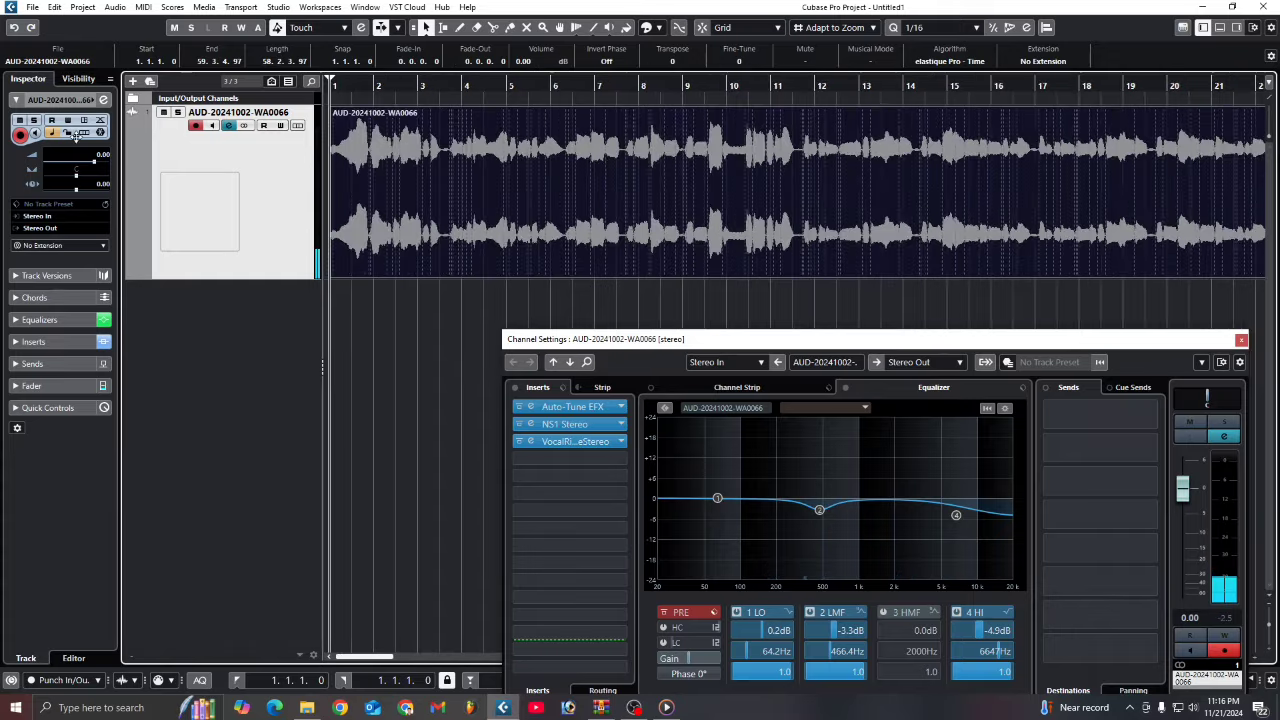
# Stop playback, add the CLA-76 Stereo compressor to the vocal track's fourth insert slot, and move its window clear of the insert list
pyautogui.press('space')
pyautogui.click(524, 460)
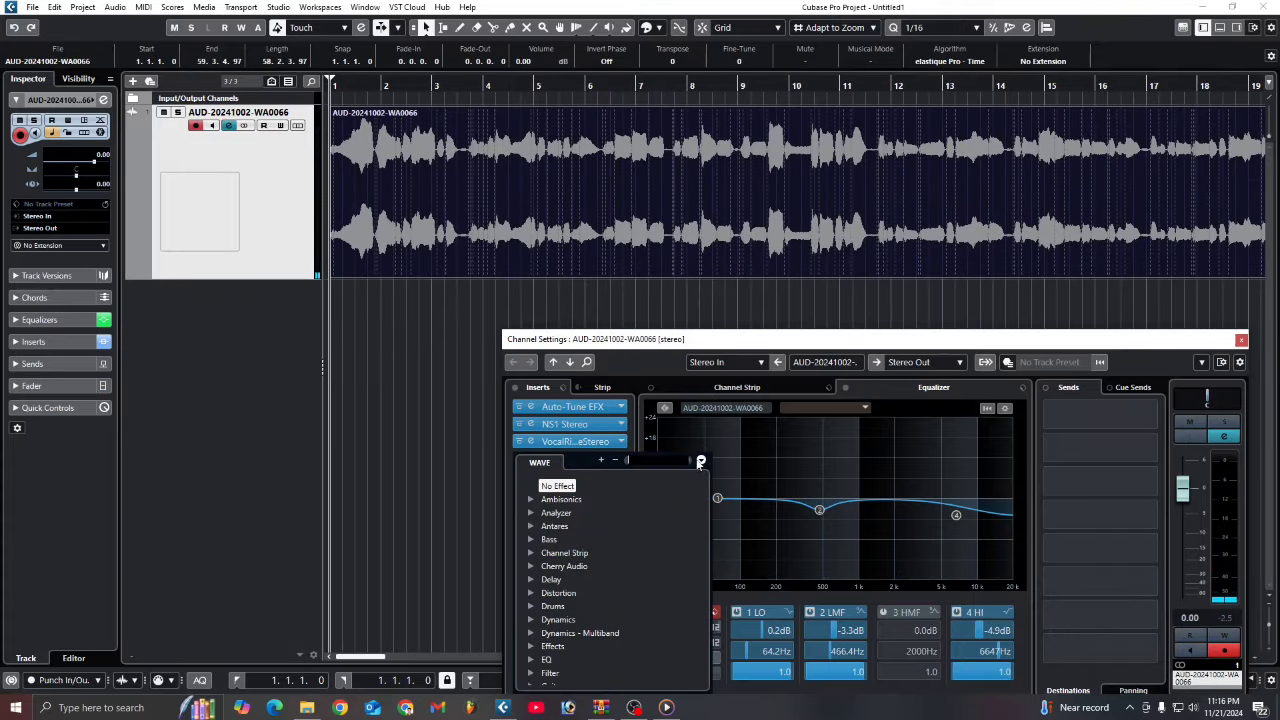
pyautogui.write('76')
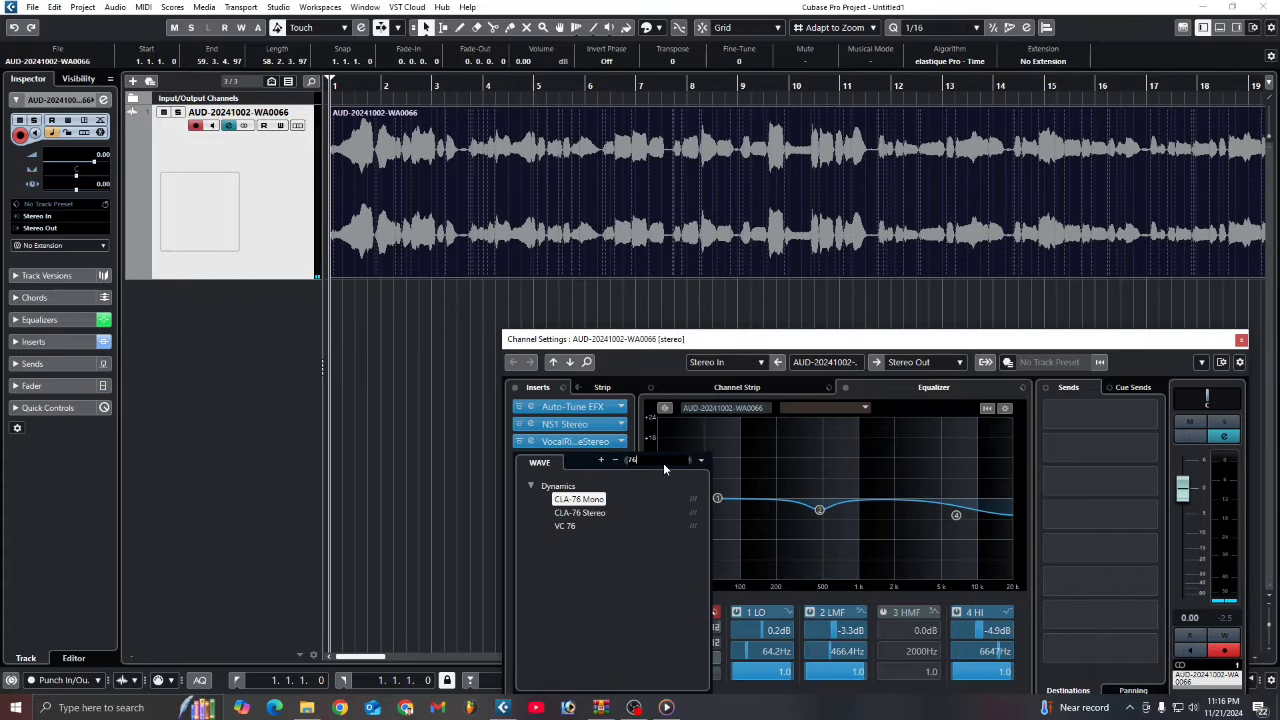
pyautogui.click(588, 514)
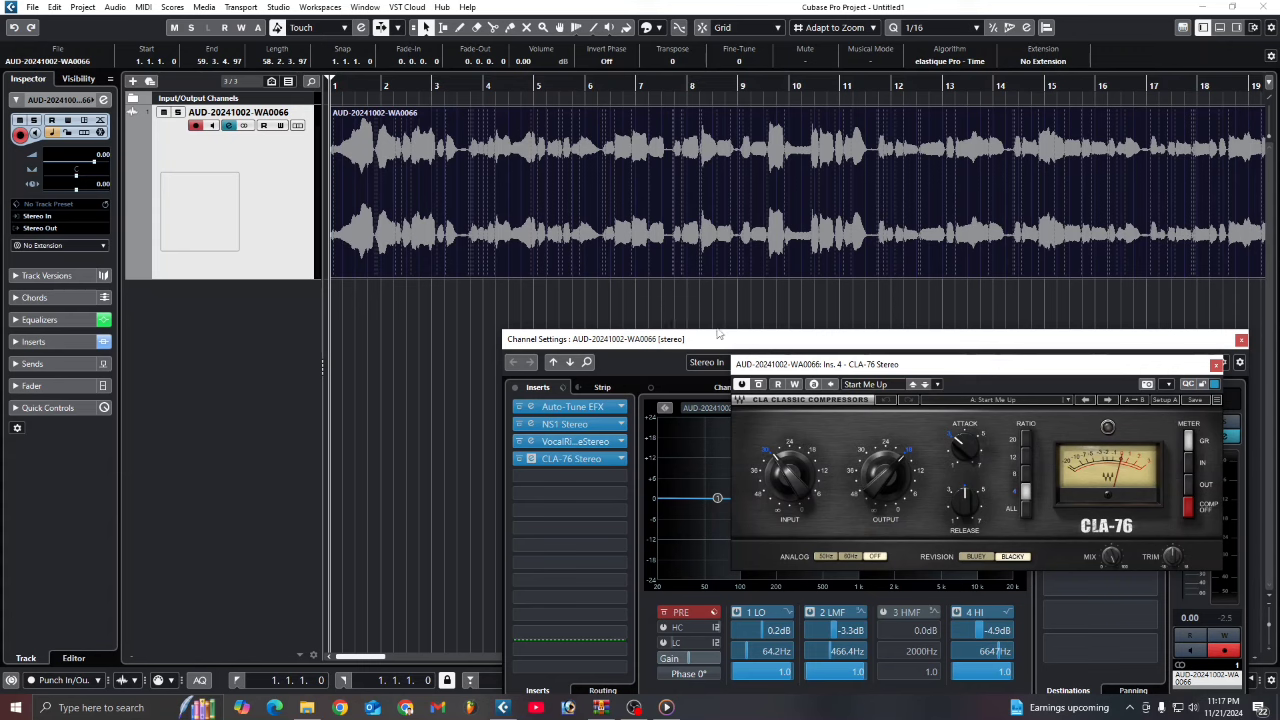
pyautogui.moveTo(760, 364); pyautogui.dragTo(443, 317)
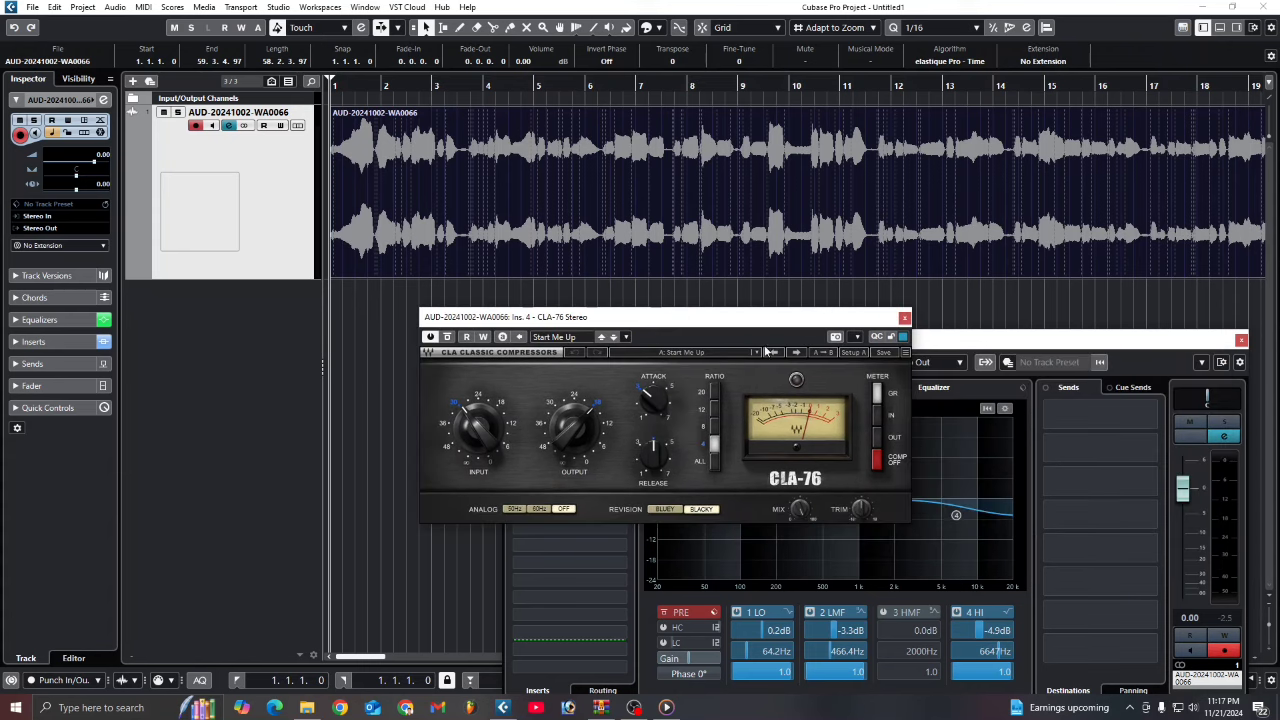
pyautogui.moveTo(745, 320); pyautogui.dragTo(652, 202)
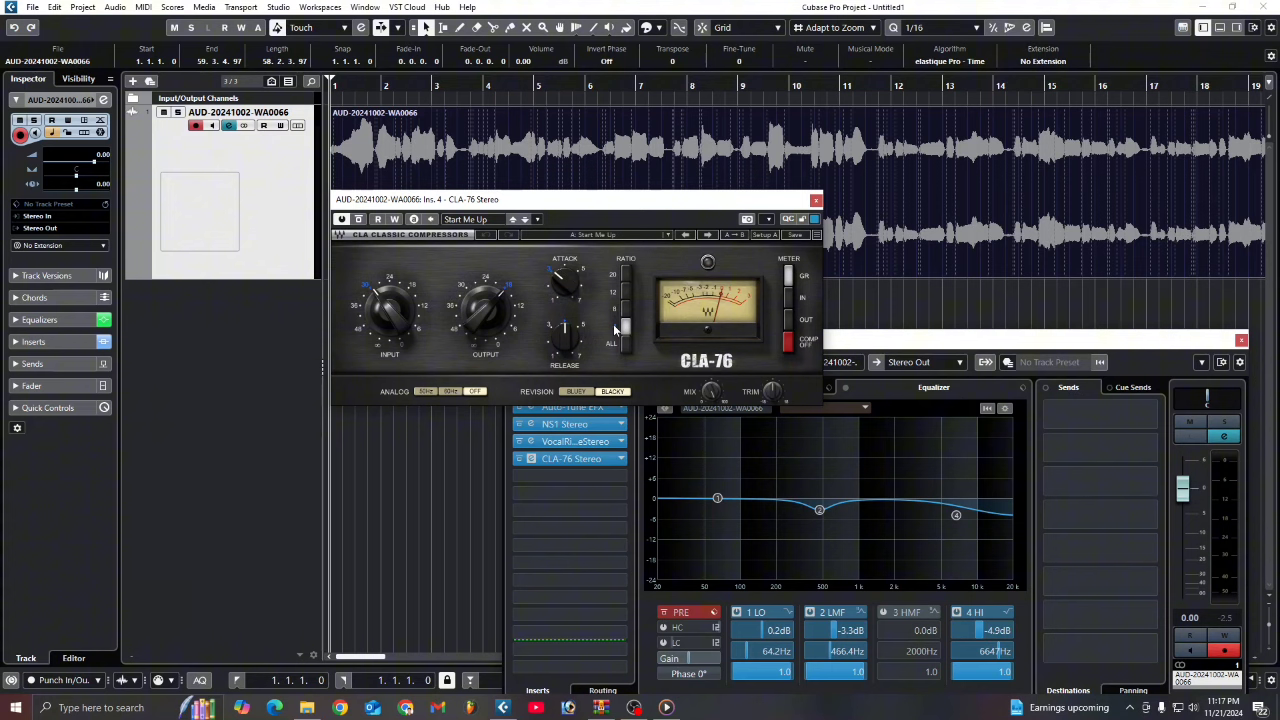
# Set the CLA-76 attack to about 4.02 and the release to 7.00, auditioning the vocal around the changes
pyautogui.press('space')
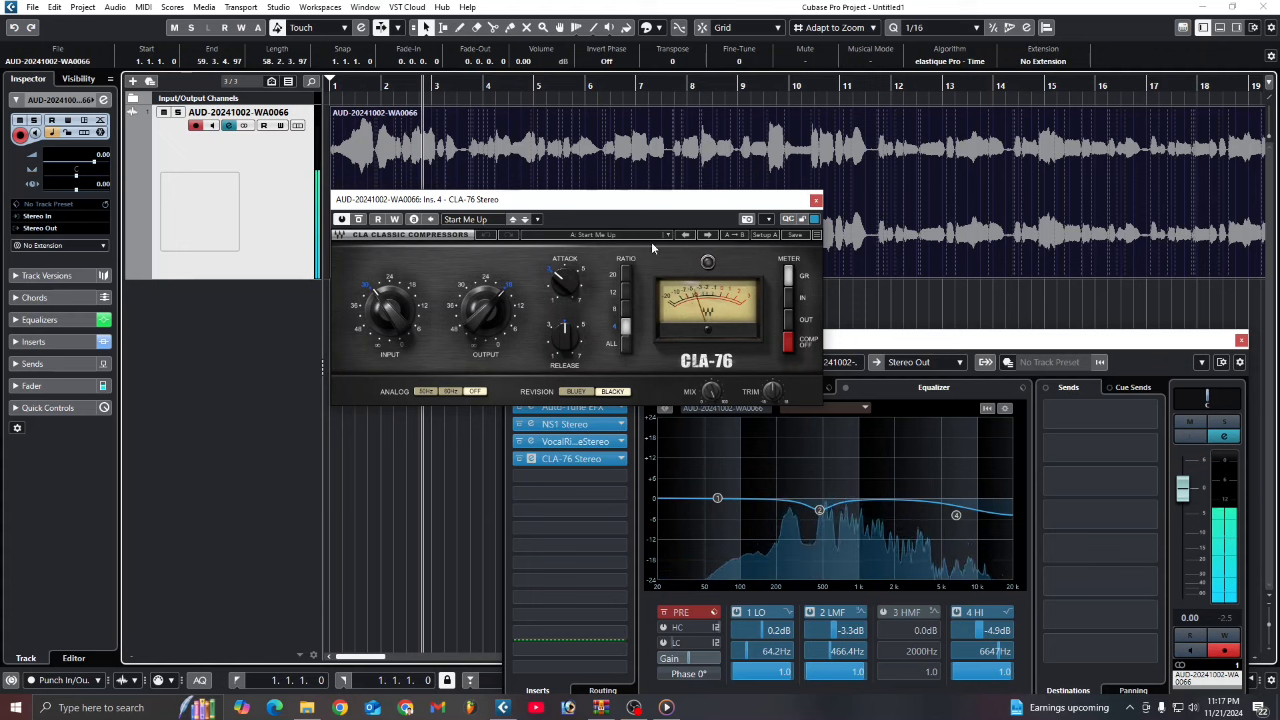
pyautogui.moveTo(566, 283)
pyautogui.mouseDown()
pyautogui.moveTo(566, 255)
pyautogui.moveTo(563, 282)
pyautogui.mouseUp()
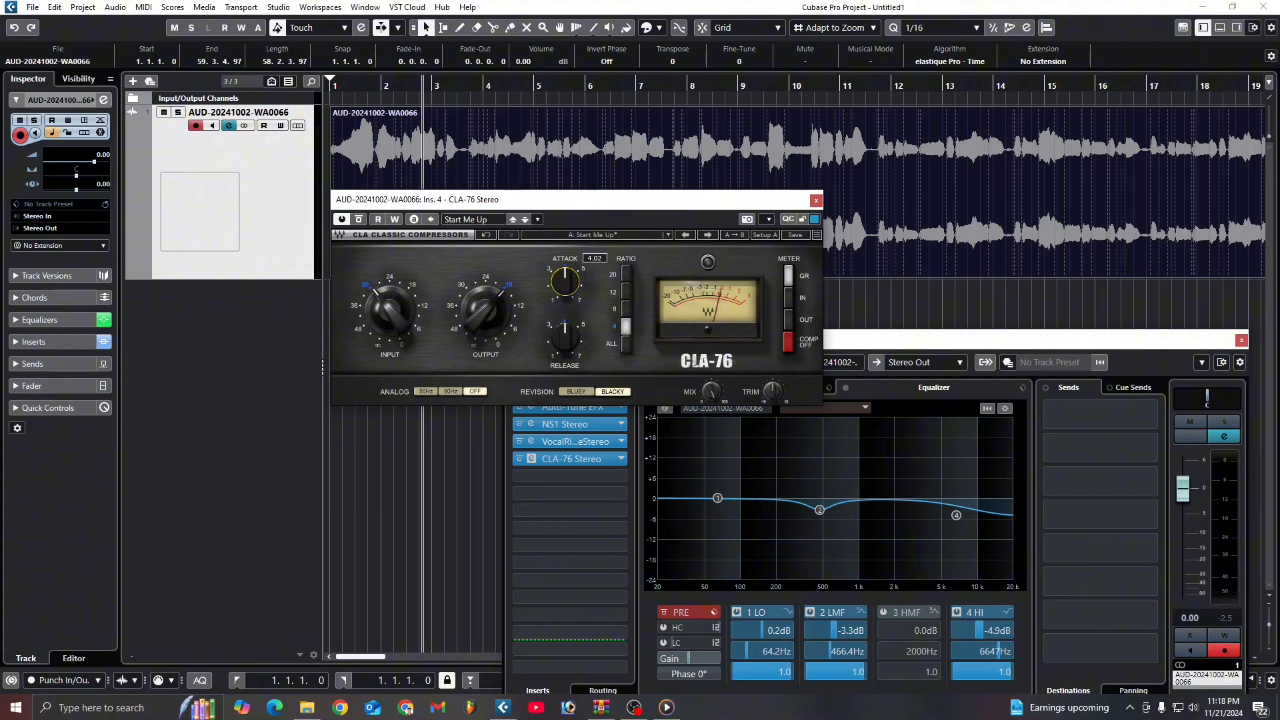
pyautogui.moveTo(563, 282); pyautogui.dragTo(563, 282)
pyautogui.moveTo(562, 350)
pyautogui.moveTo(565, 346); pyautogui.dragTo(565, 312)
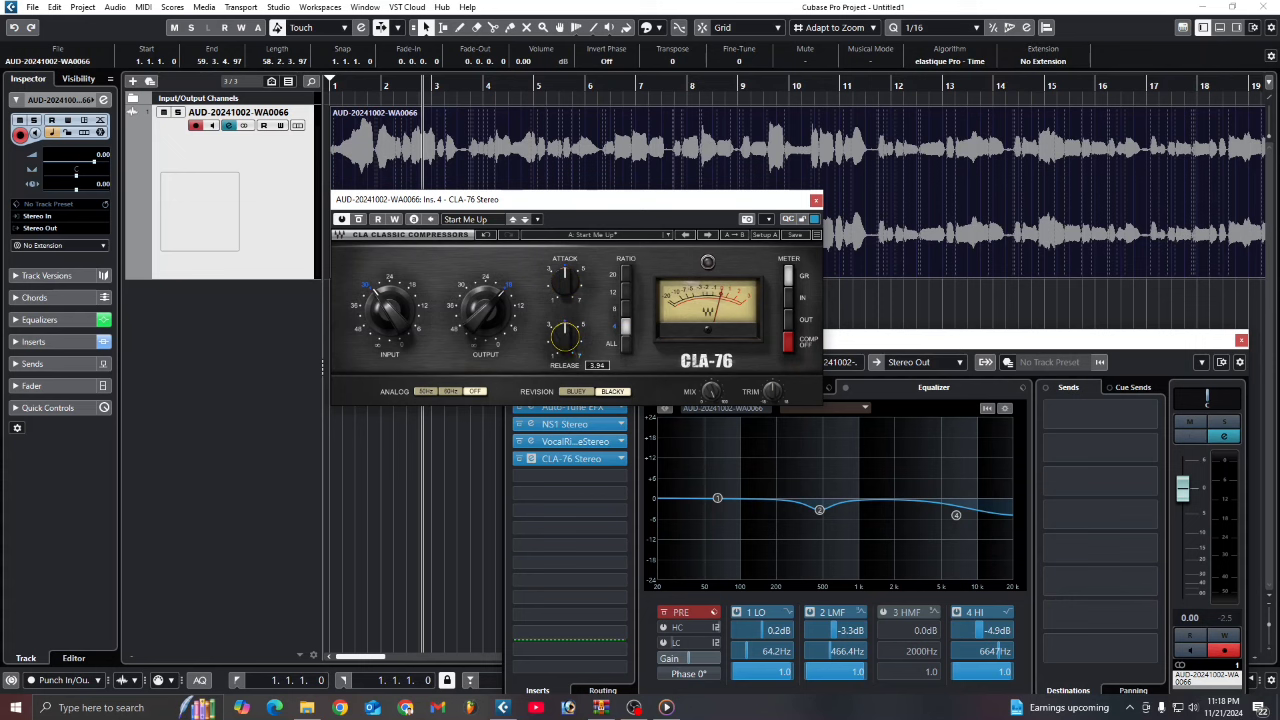
pyautogui.press('space')
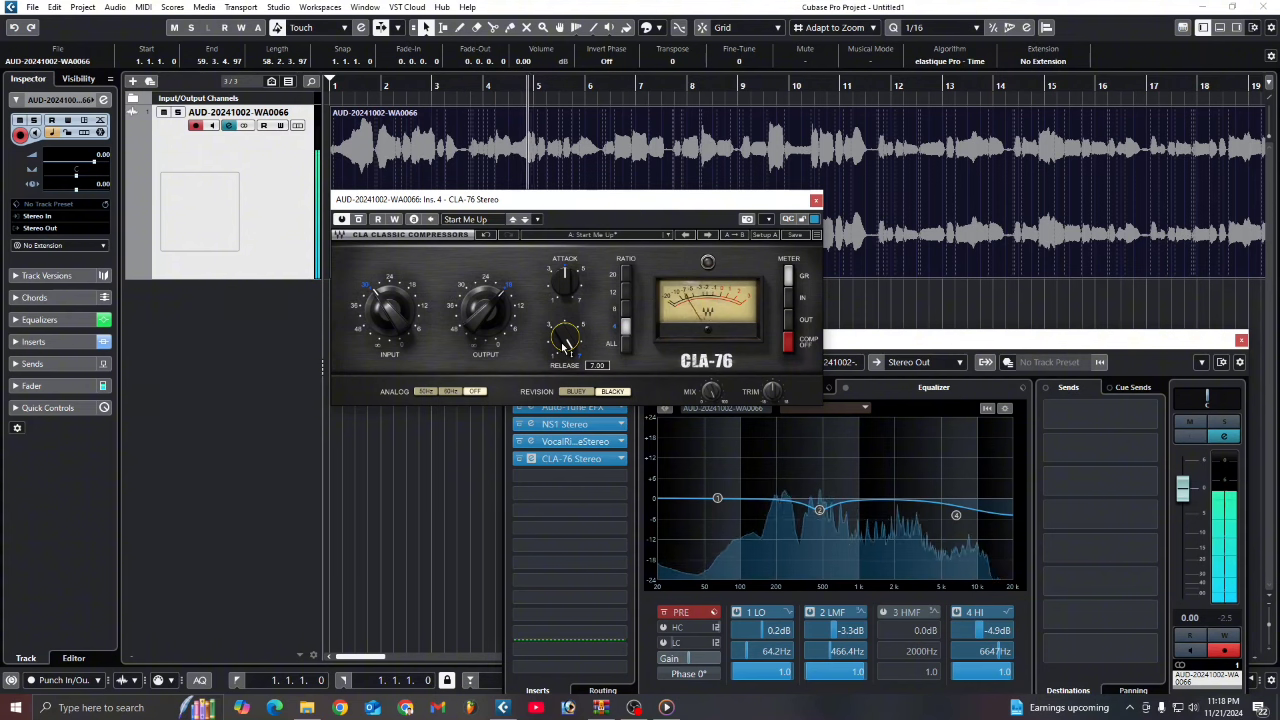
pyautogui.press('space')
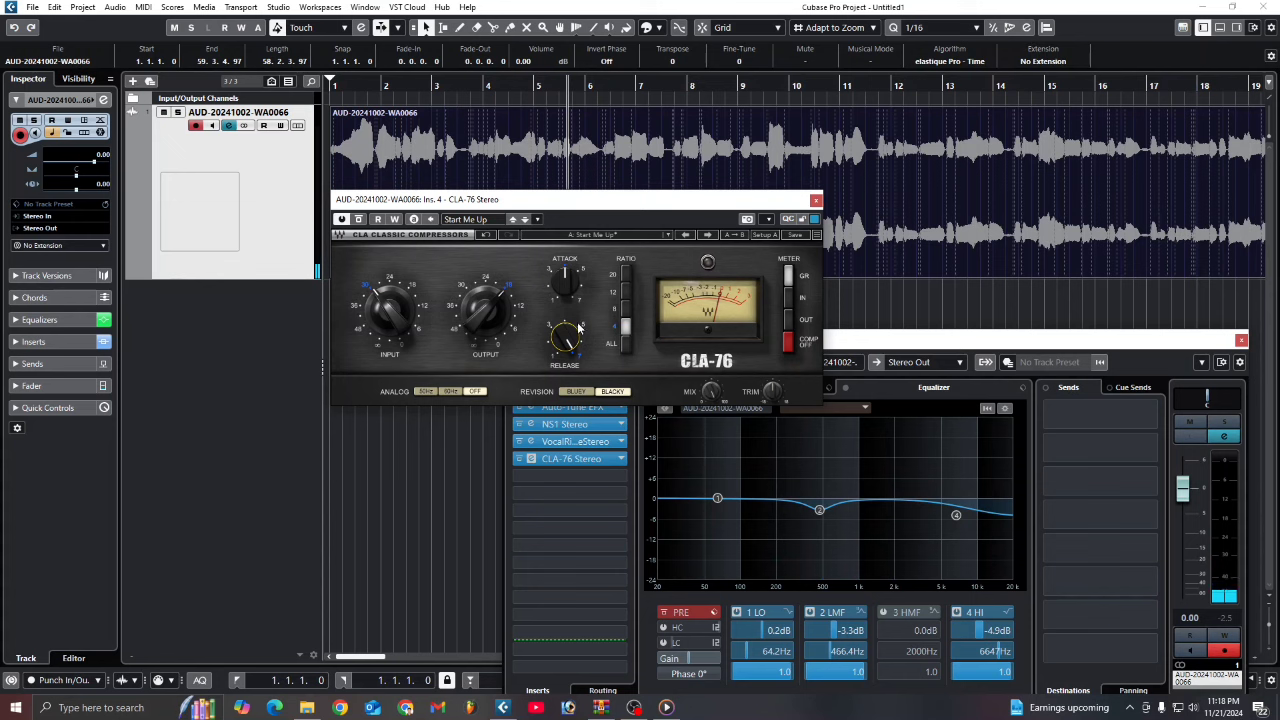
# Set the CLA-76 ratio to All and audition the vocal
pyautogui.click(624, 344)
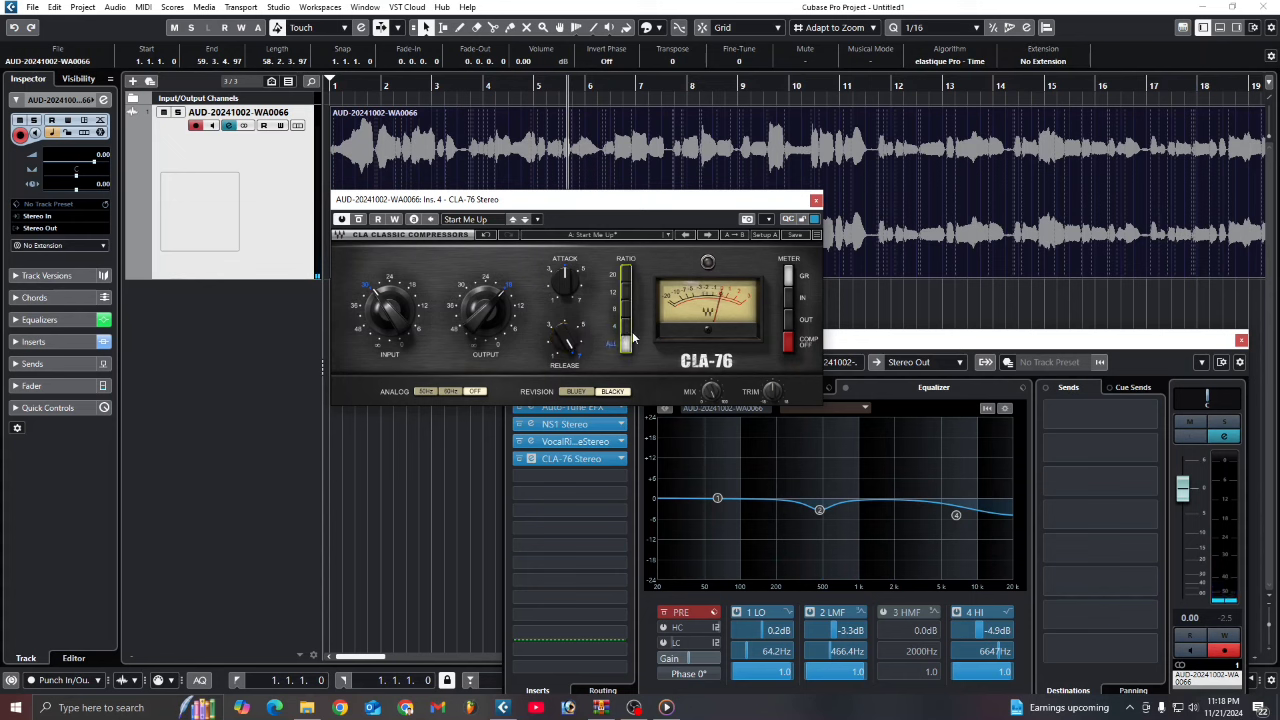
pyautogui.press('space')
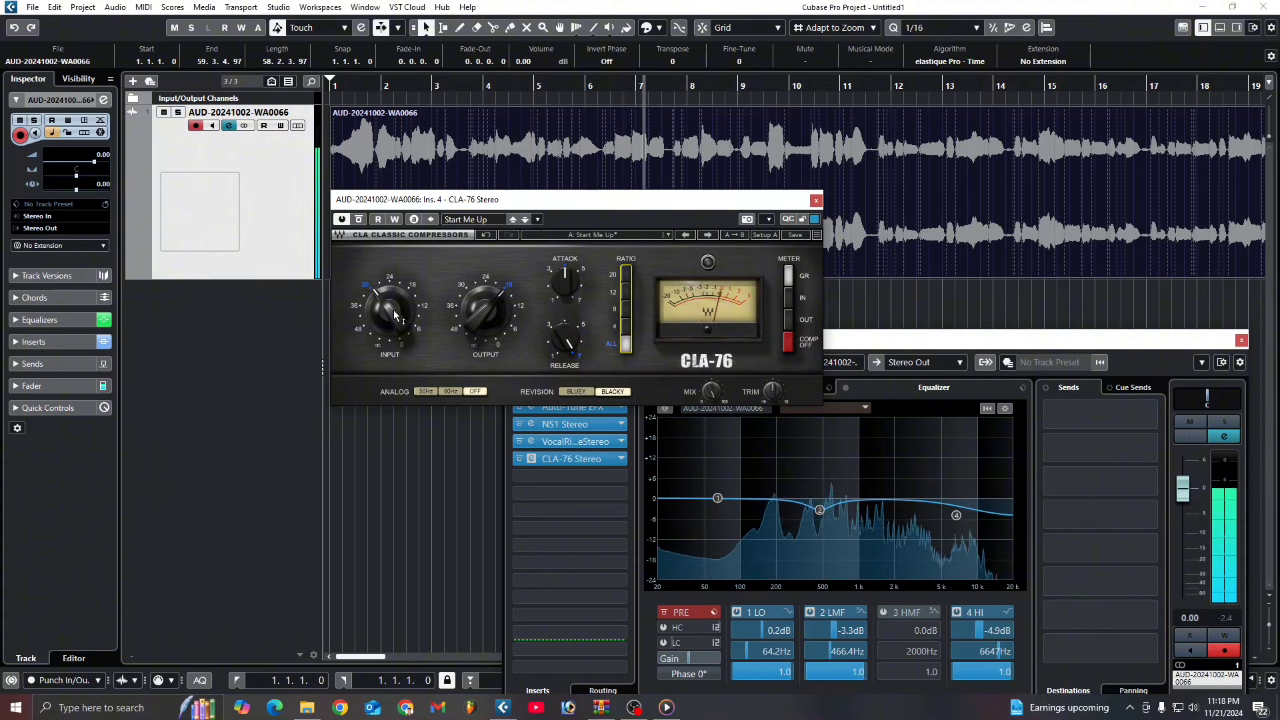
pyautogui.press('space')
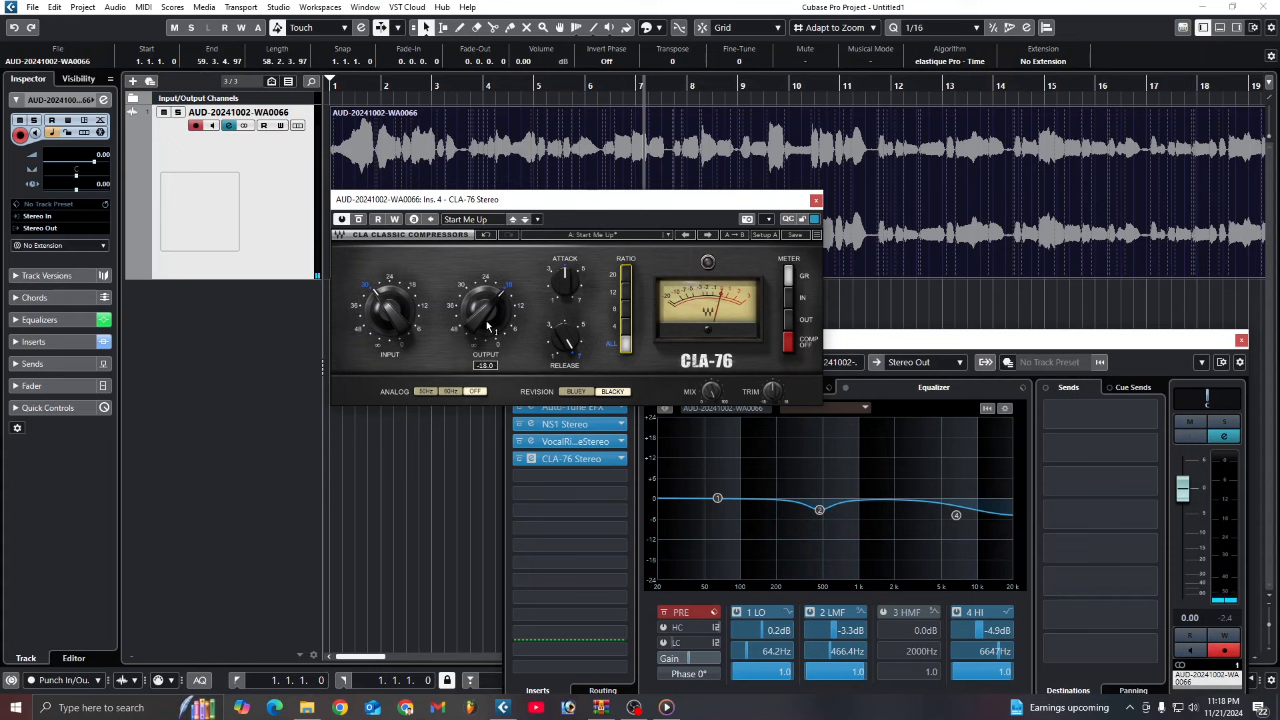
# Try different input and output levels on the CLA-76 while playing the vocal, returning the output to about -18
pyautogui.moveTo(388, 312)
pyautogui.moveTo(388, 312); pyautogui.dragTo(388, 295)
pyautogui.press('space')
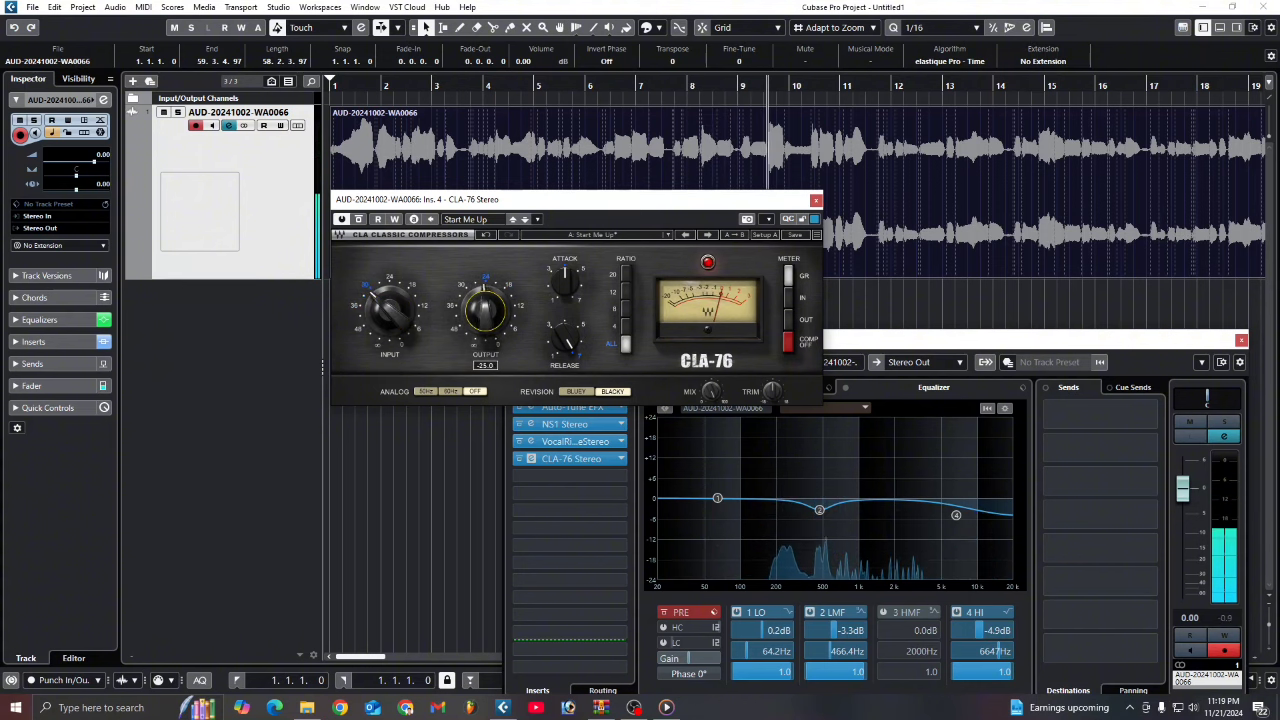
pyautogui.moveTo(481, 343); pyautogui.dragTo(481, 342)
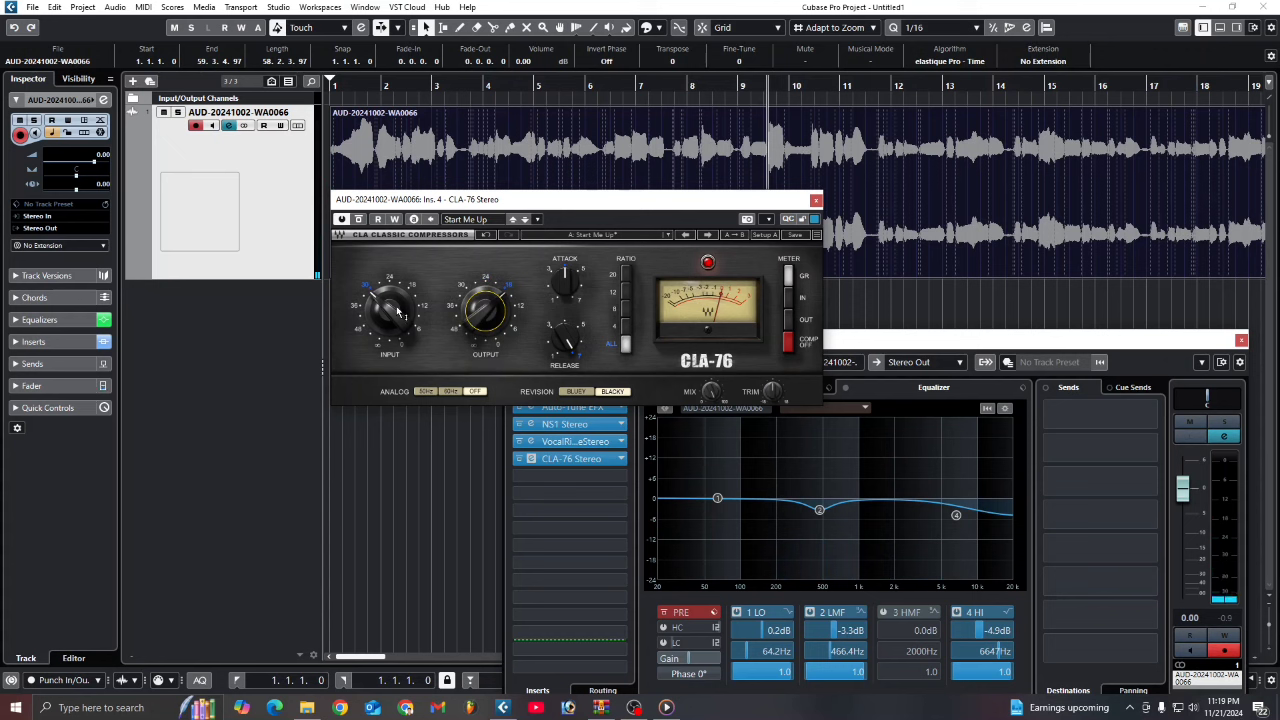
pyautogui.moveTo(398, 308)
pyautogui.mouseDown()
pyautogui.moveTo(404, 340)
pyautogui.moveTo(398, 298)
pyautogui.mouseUp()
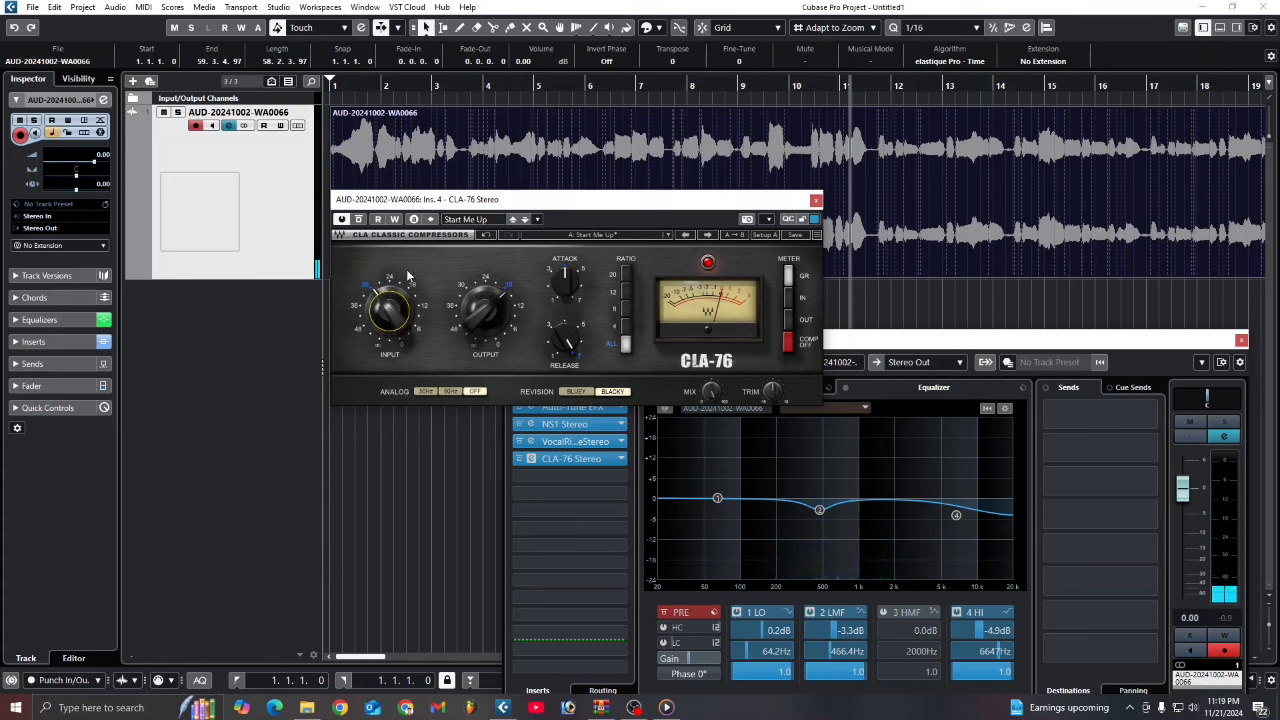
pyautogui.press('space')
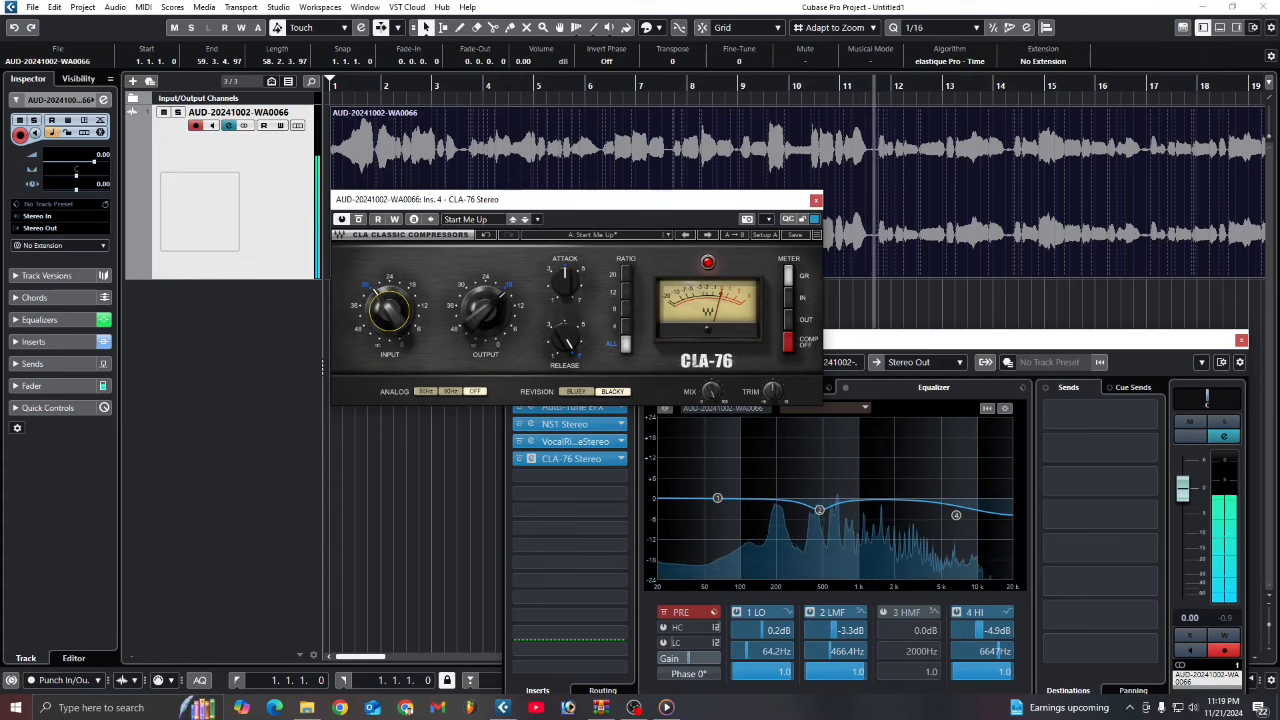
pyautogui.moveTo(486, 312); pyautogui.dragTo(486, 302)
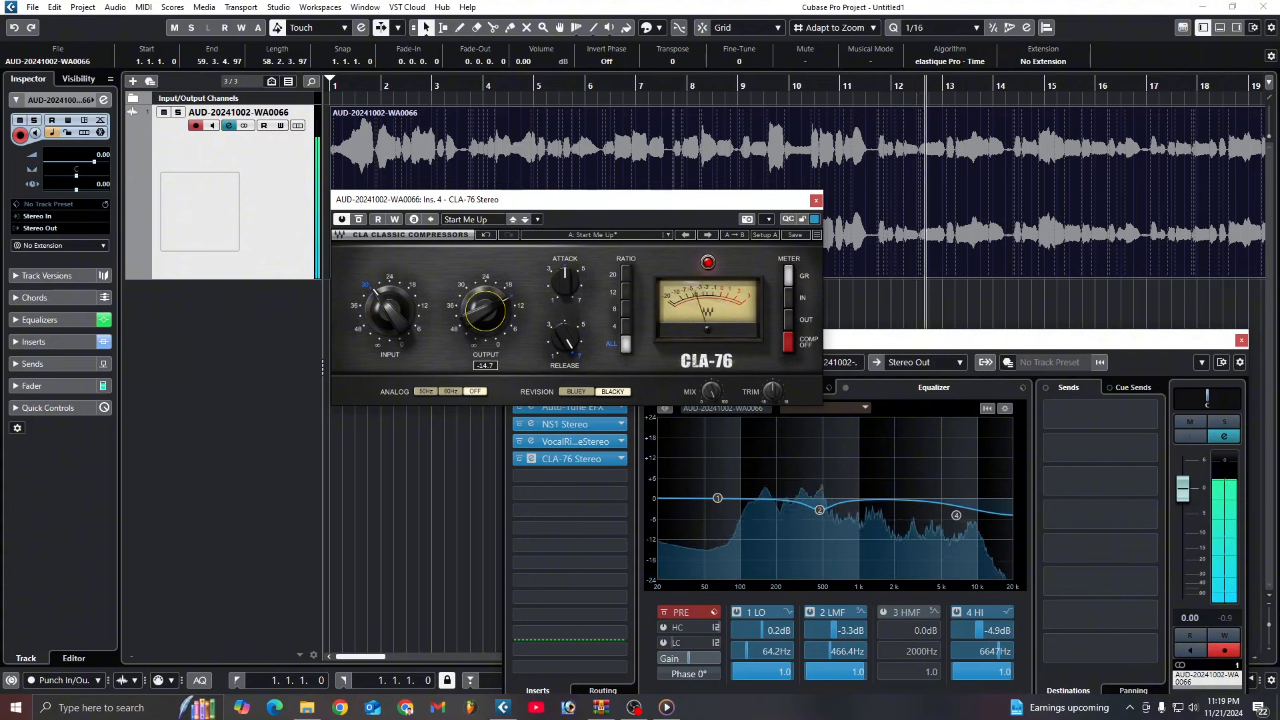
pyautogui.moveTo(486, 302); pyautogui.dragTo(486, 310)
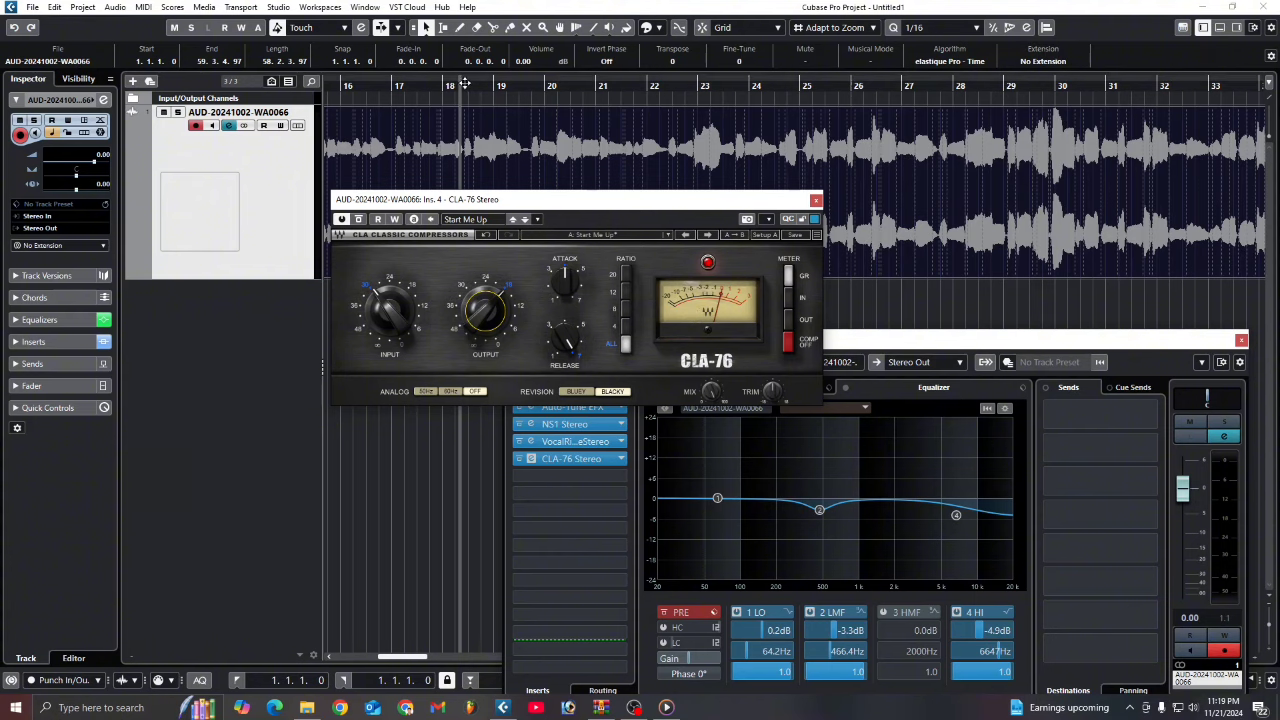
# Play the vocal from the start and compare it with the CLA-76 insert bypassed and active
pyautogui.moveTo(464, 85); pyautogui.dragTo(302, 103)
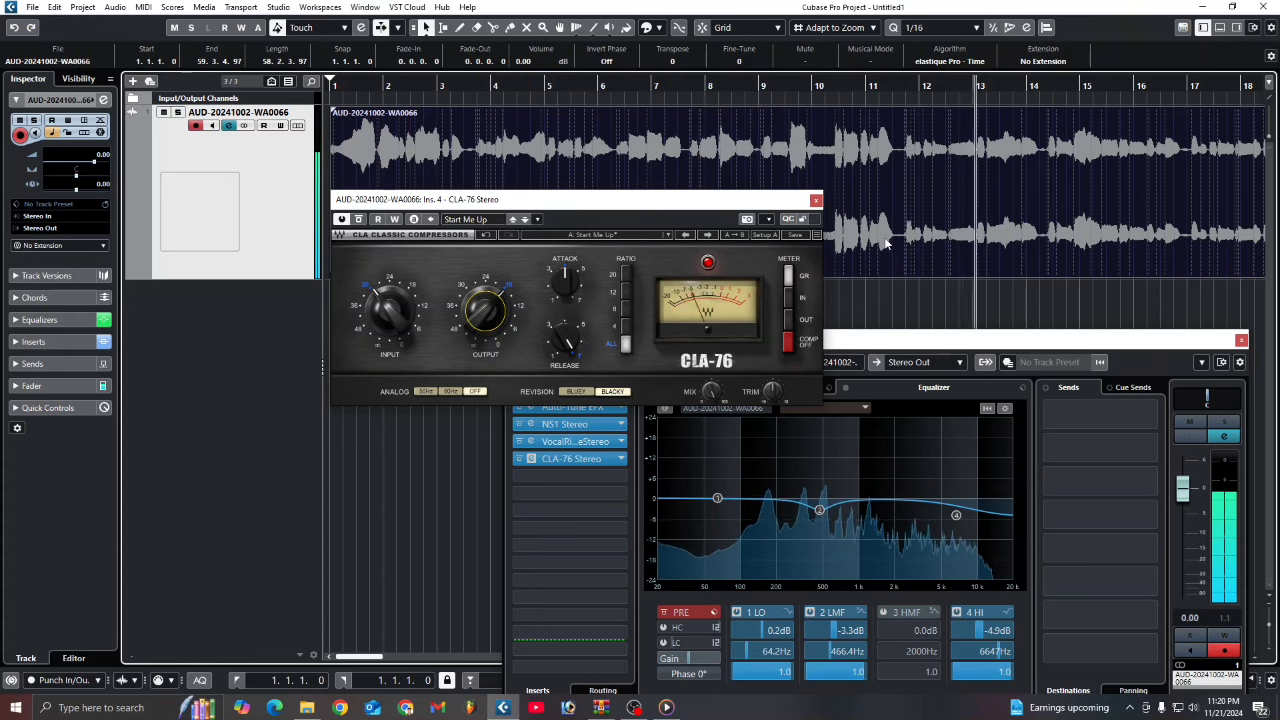
pyautogui.press('g')
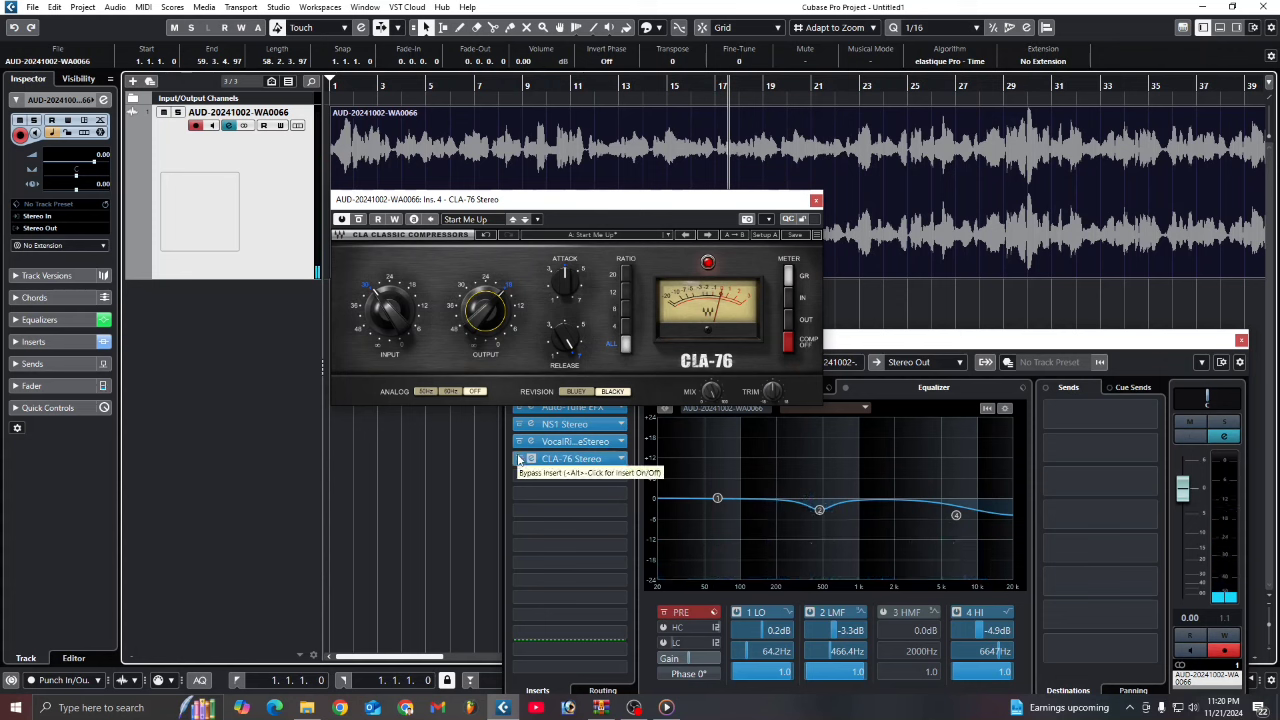
pyautogui.click(518, 459)
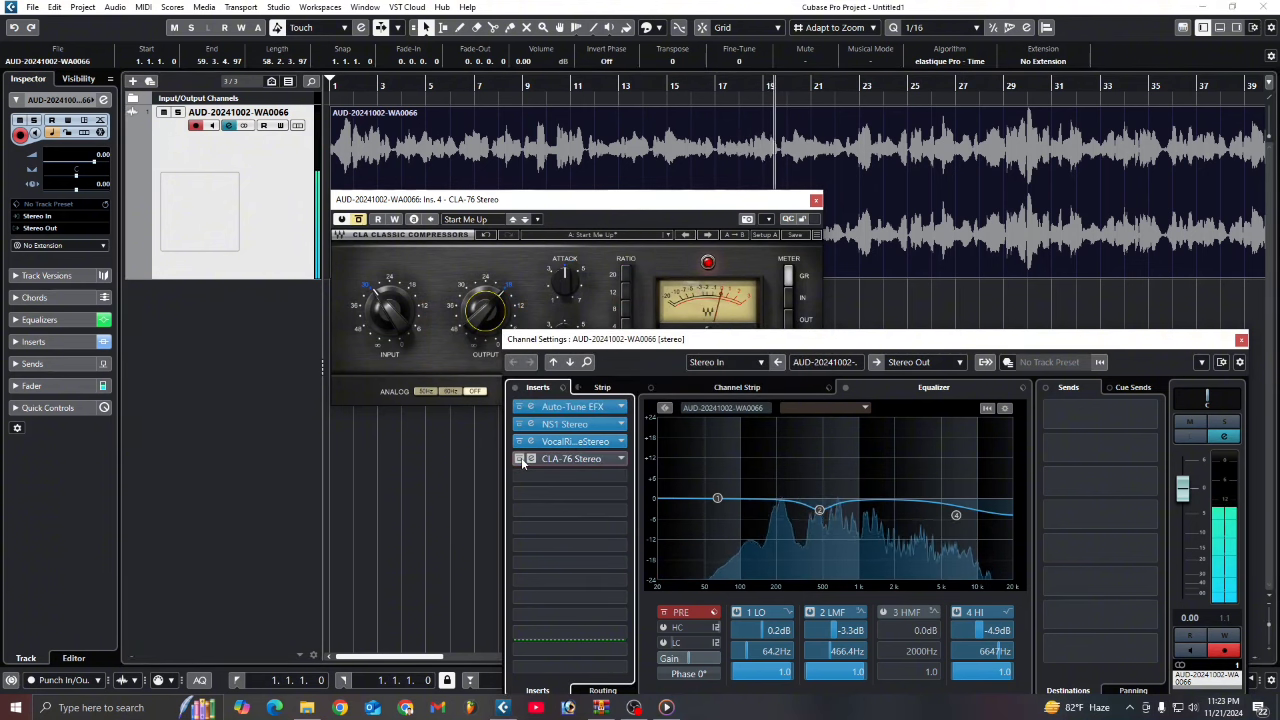
pyautogui.click(522, 463)
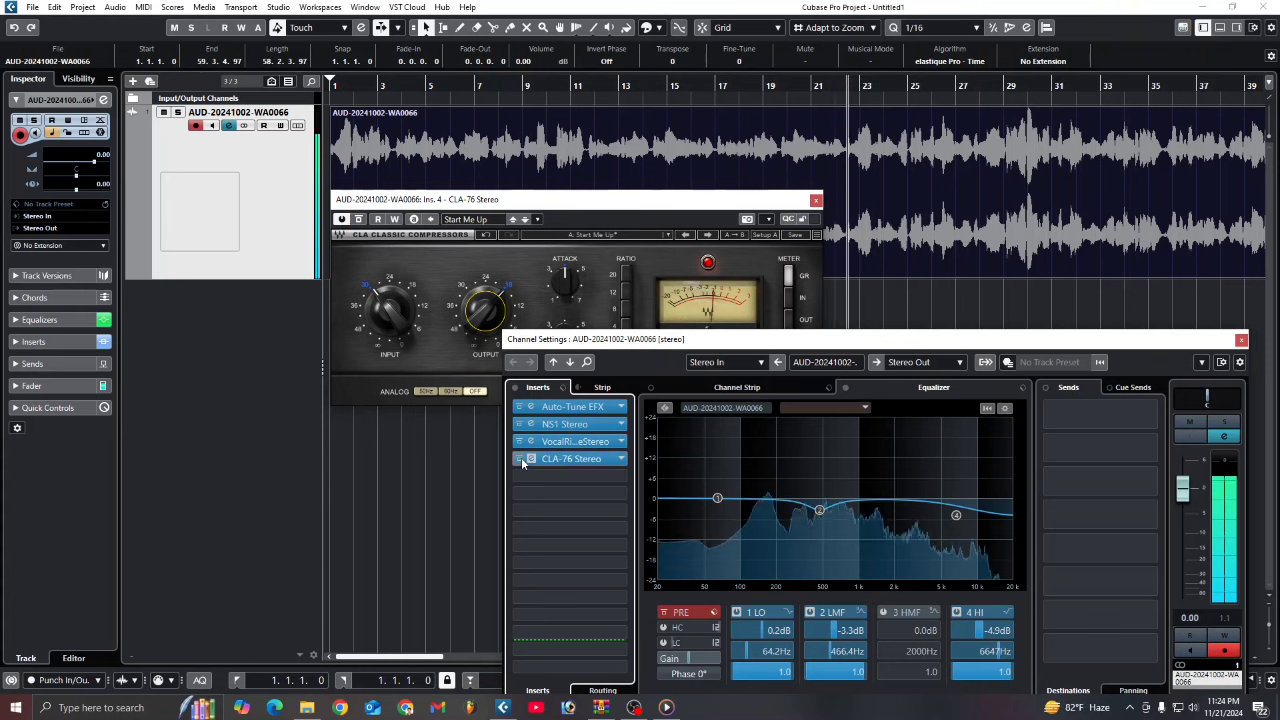
pyautogui.click(522, 462)
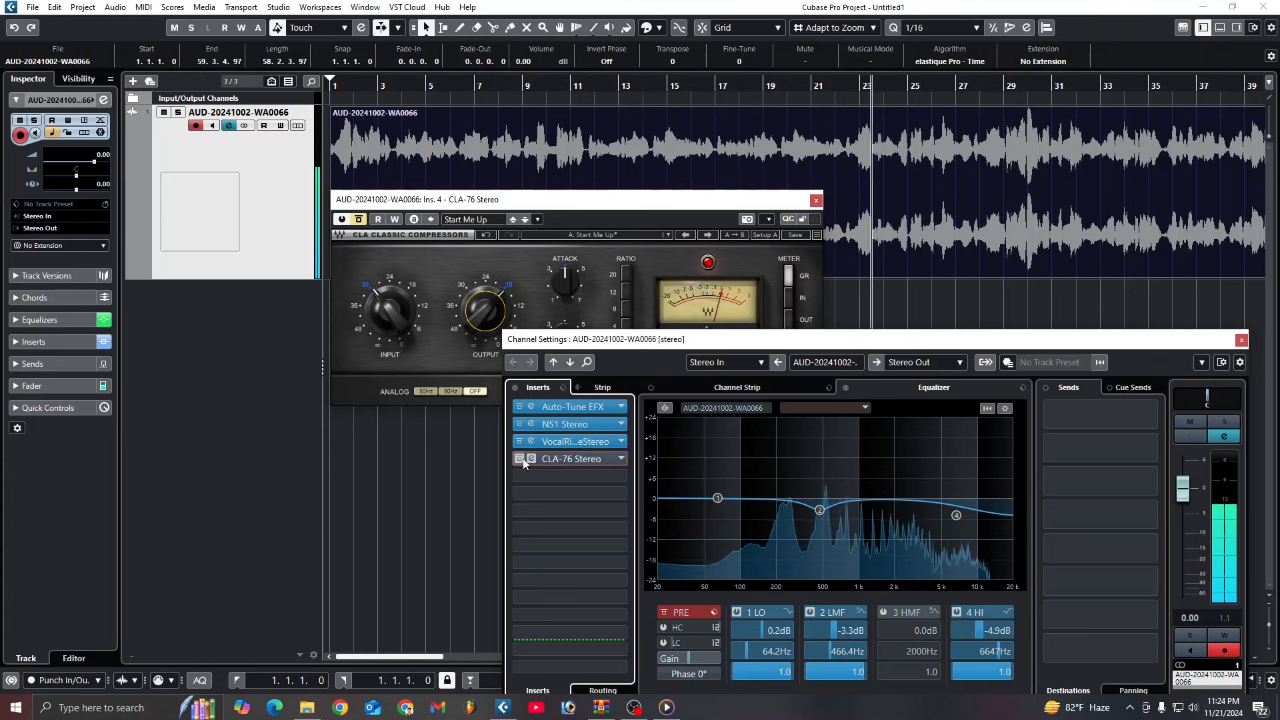
pyautogui.click(522, 462)
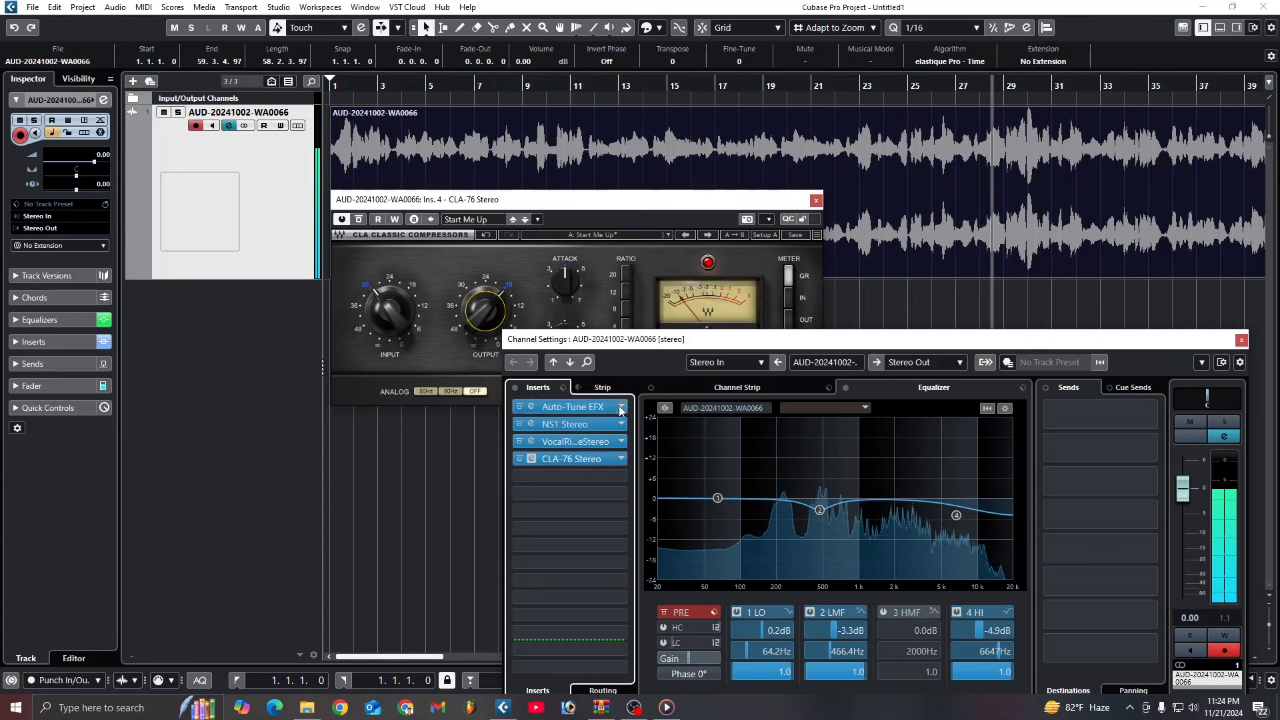
# Close the CLA-76 window and draw a dip in the clip's volume curve over the loud peak at bar 30
pyautogui.scroll(-4, 888, 192)
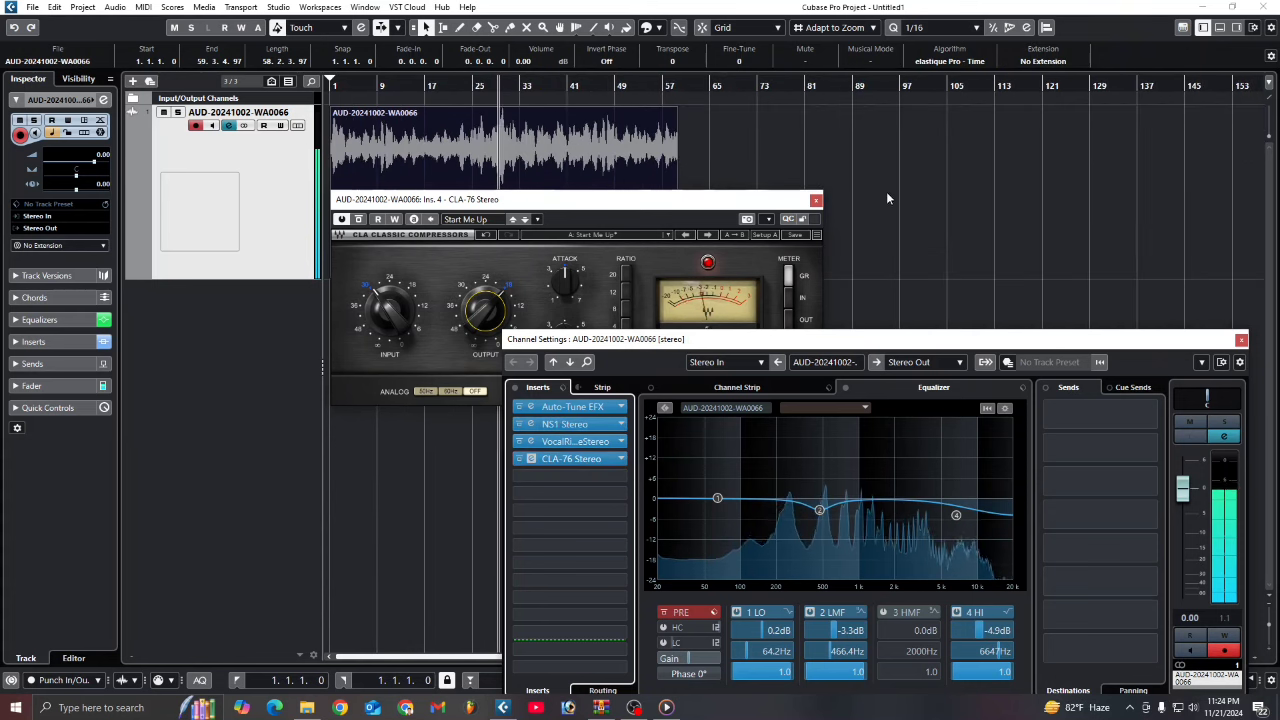
pyautogui.click(816, 199)
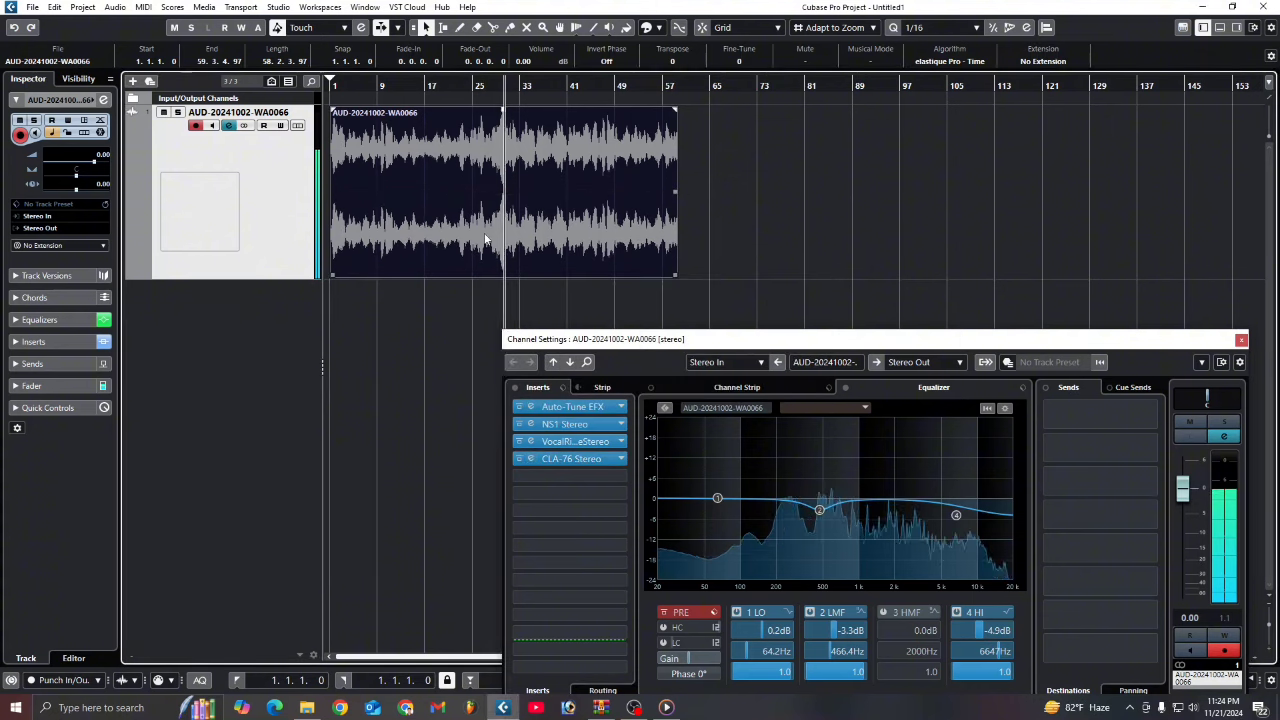
pyautogui.scroll(3, 485, 240)
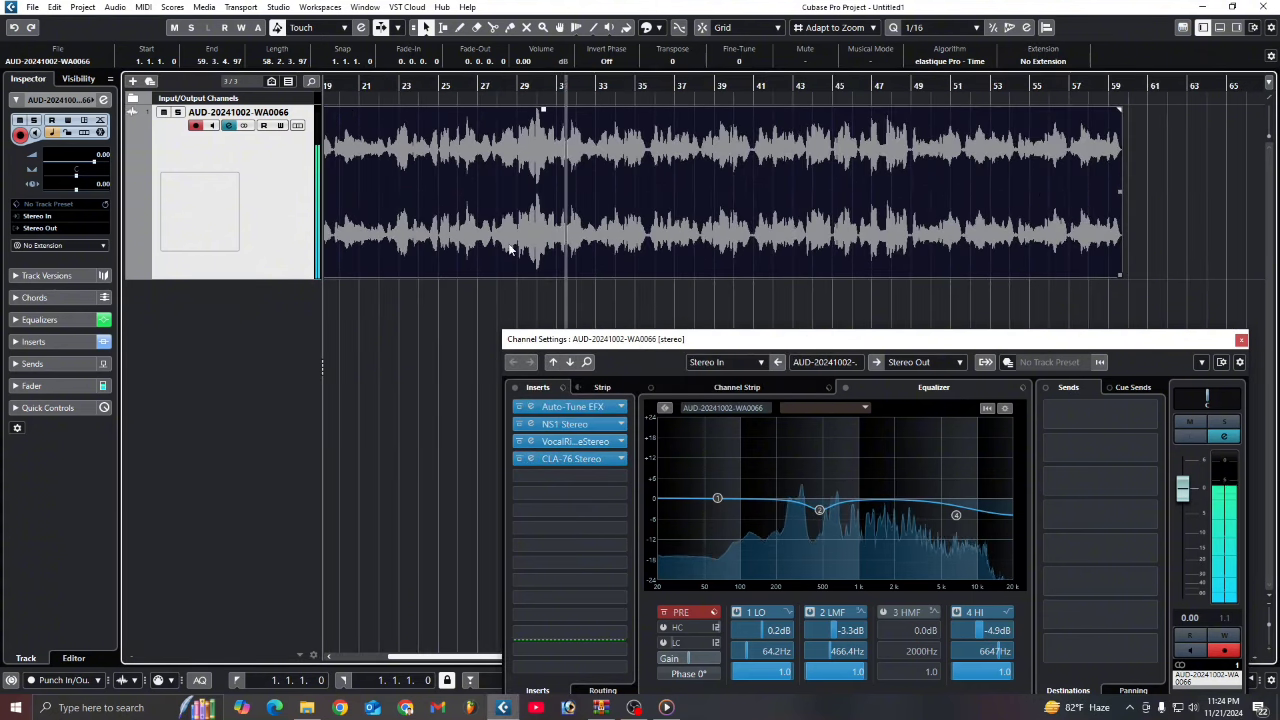
pyautogui.scroll(2, 505, 165)
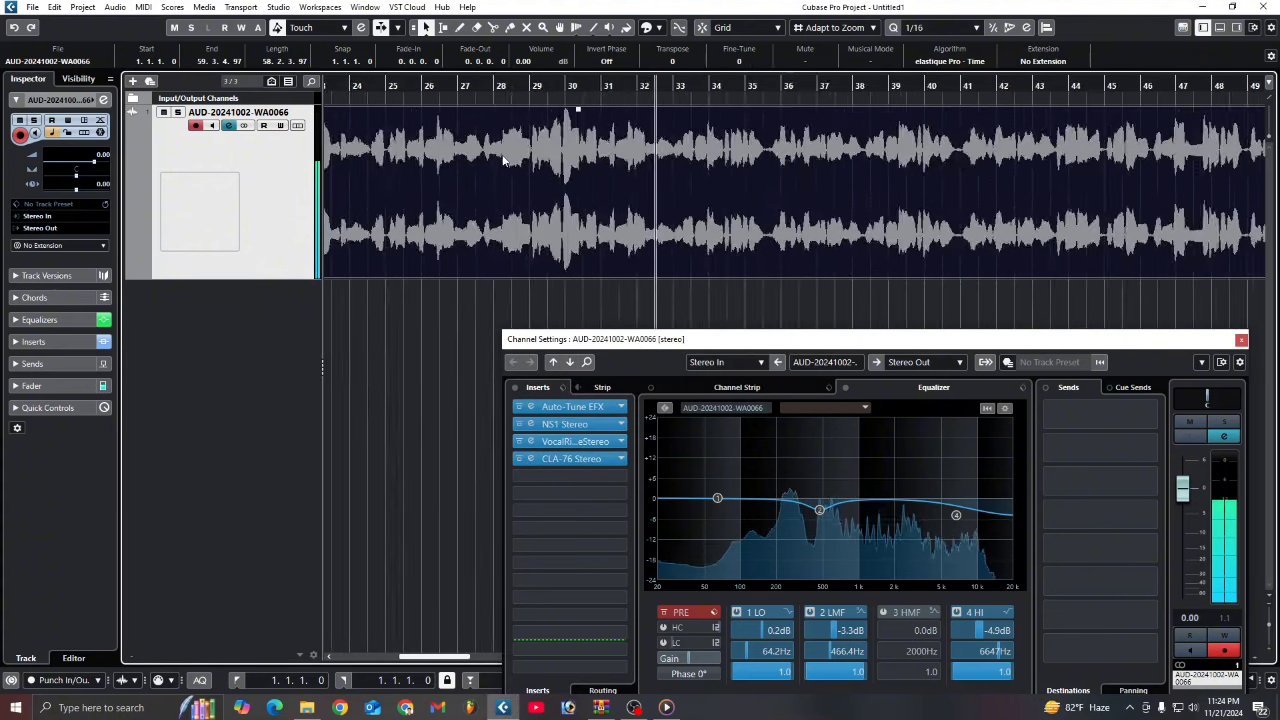
pyautogui.scroll(1, 505, 160)
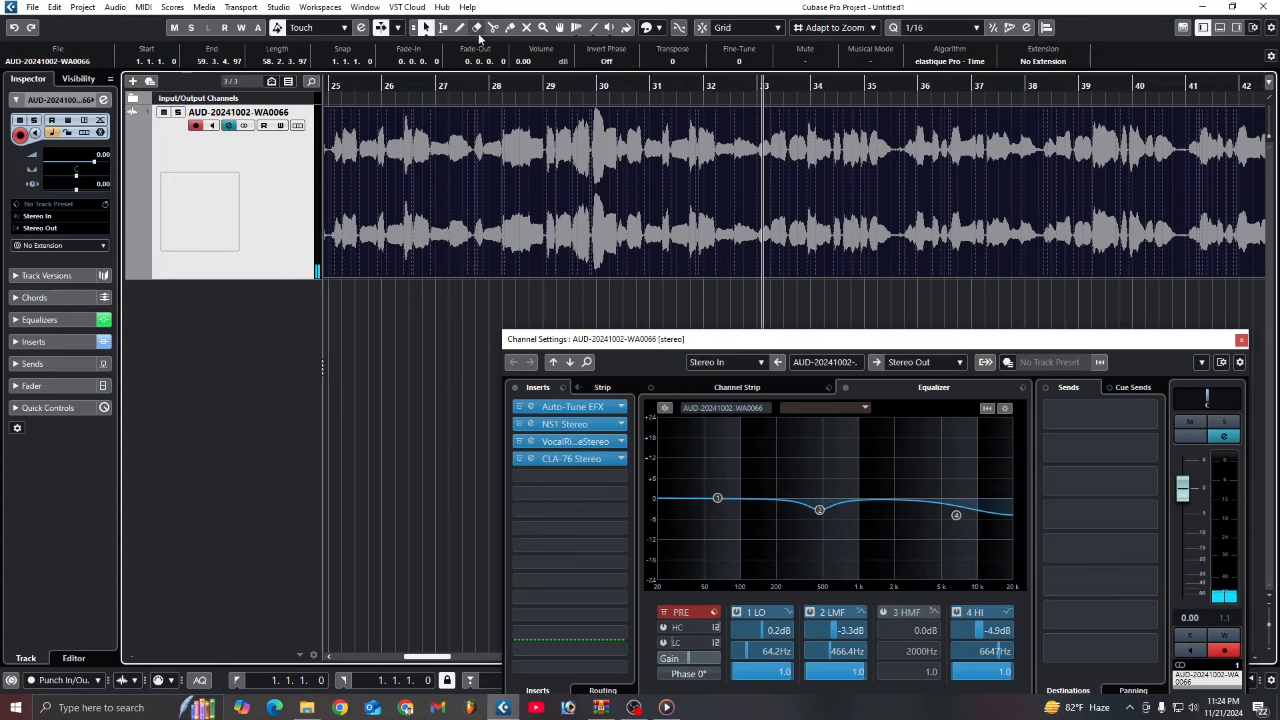
pyautogui.scroll(3, 580, 122)
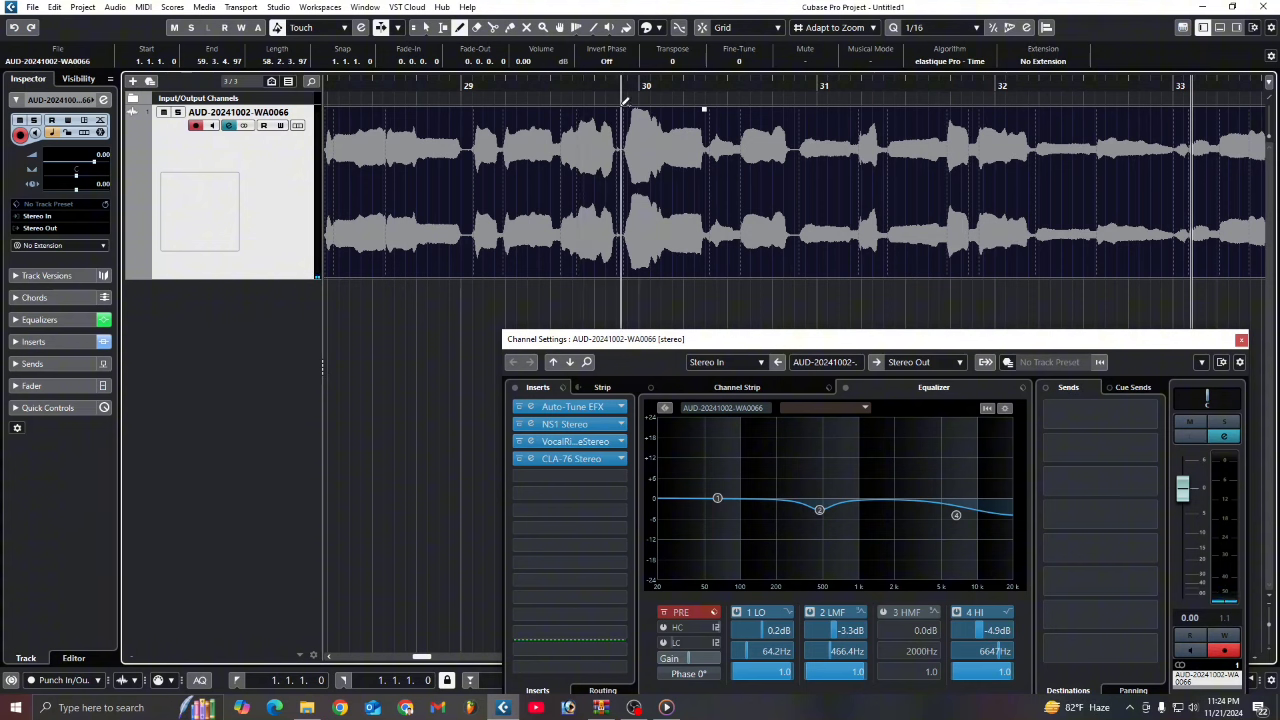
pyautogui.moveTo(623, 100); pyautogui.dragTo(671, 100)
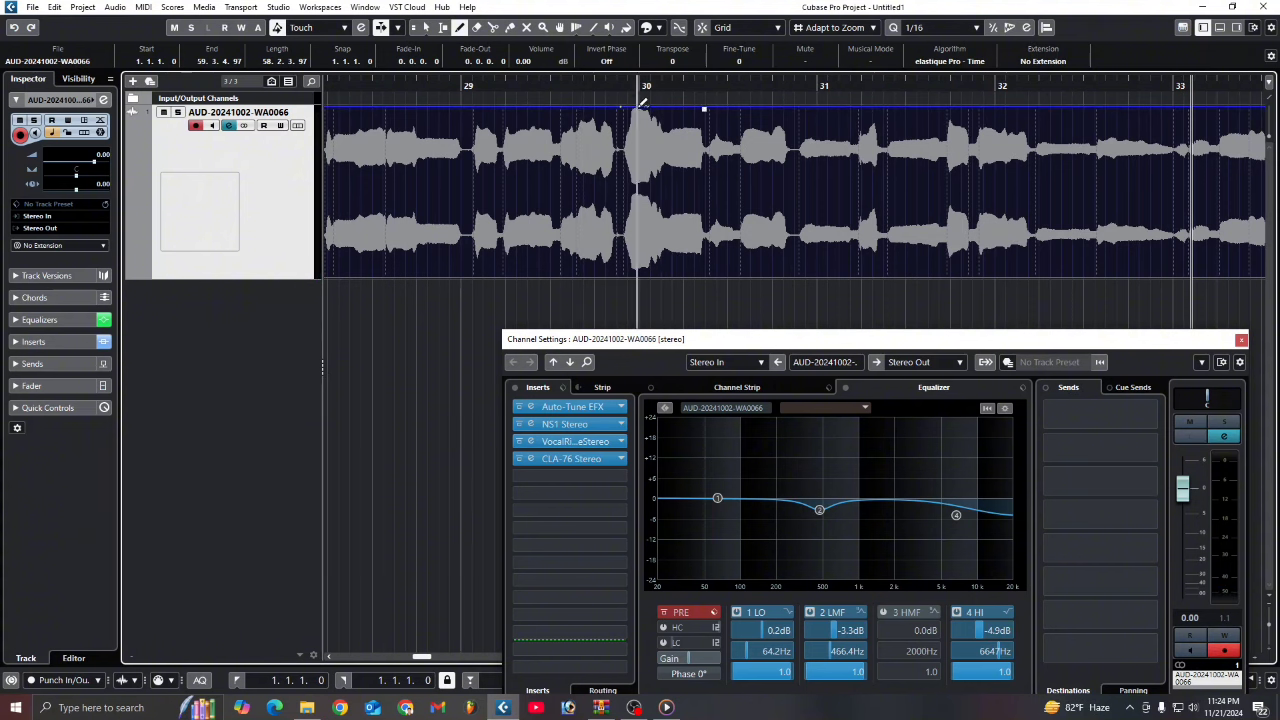
pyautogui.click(667, 107)
pyautogui.moveTo(670, 102)
pyautogui.mouseDown()
pyautogui.moveTo(636, 128)
pyautogui.moveTo(628, 170)
pyautogui.mouseUp()
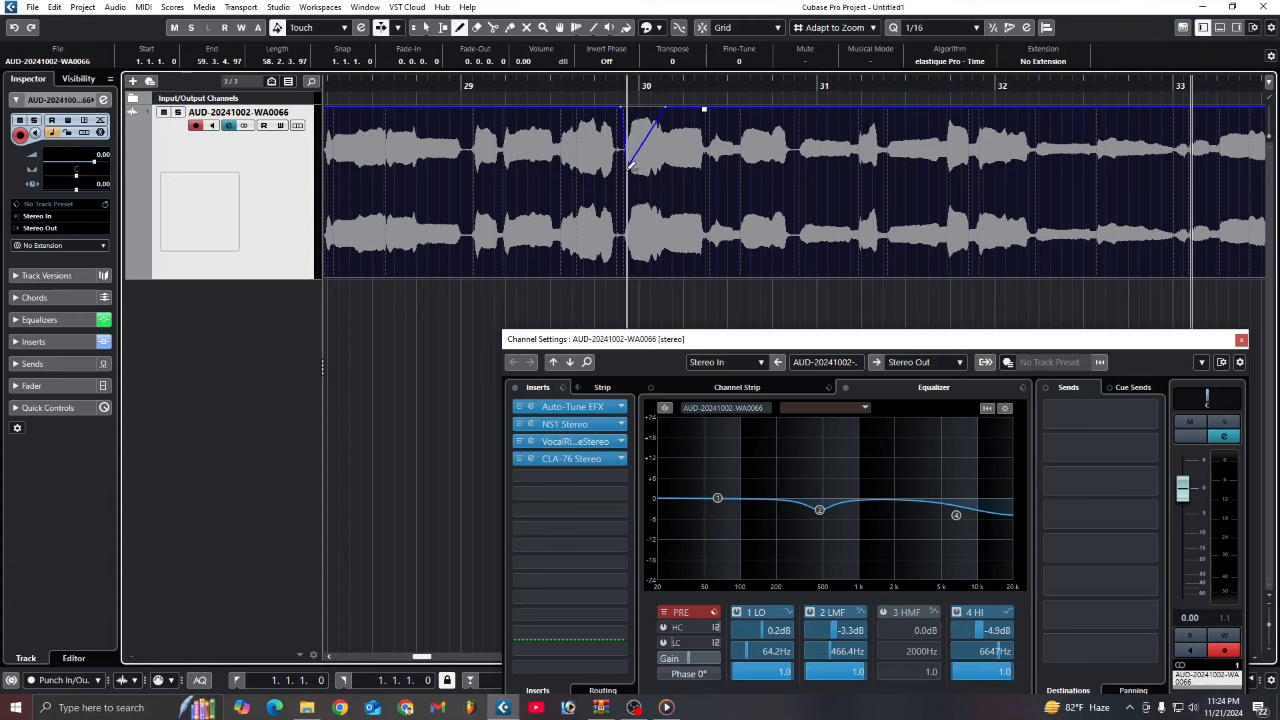
# Play the vocal from just before bar 30 to check the volume dip
pyautogui.press('g')
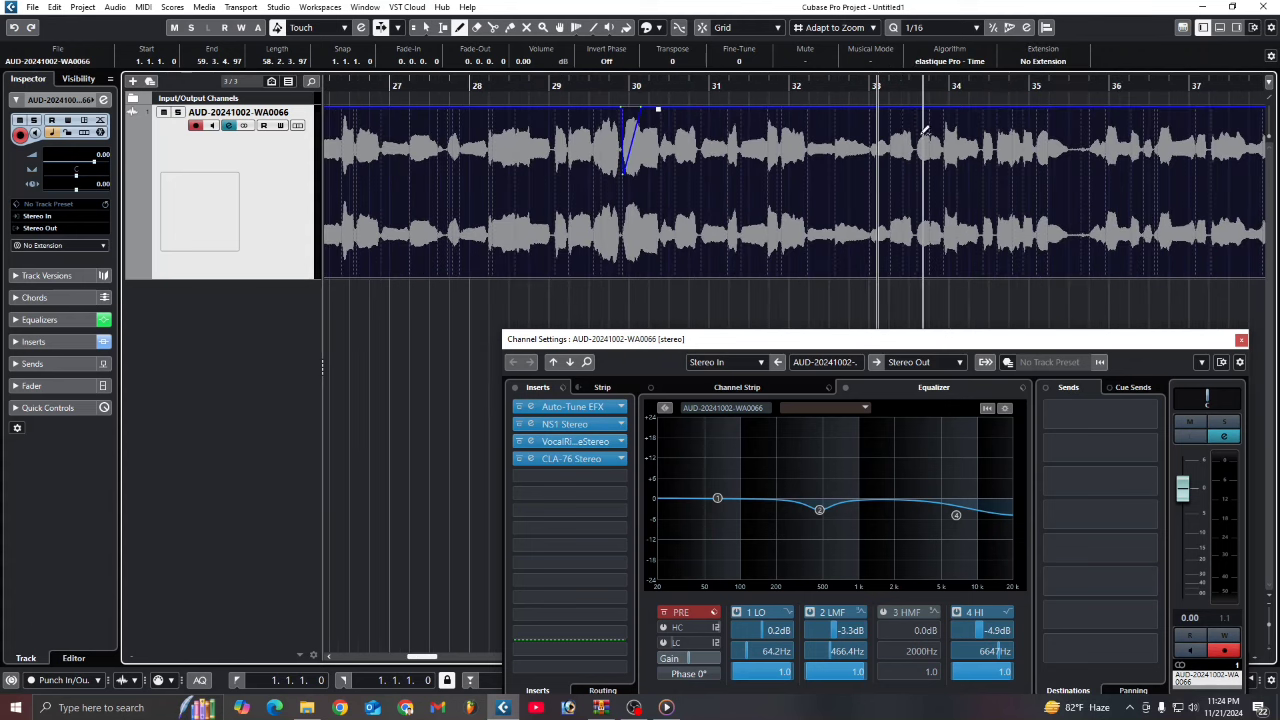
pyautogui.click(604, 85)
pyautogui.press('space')
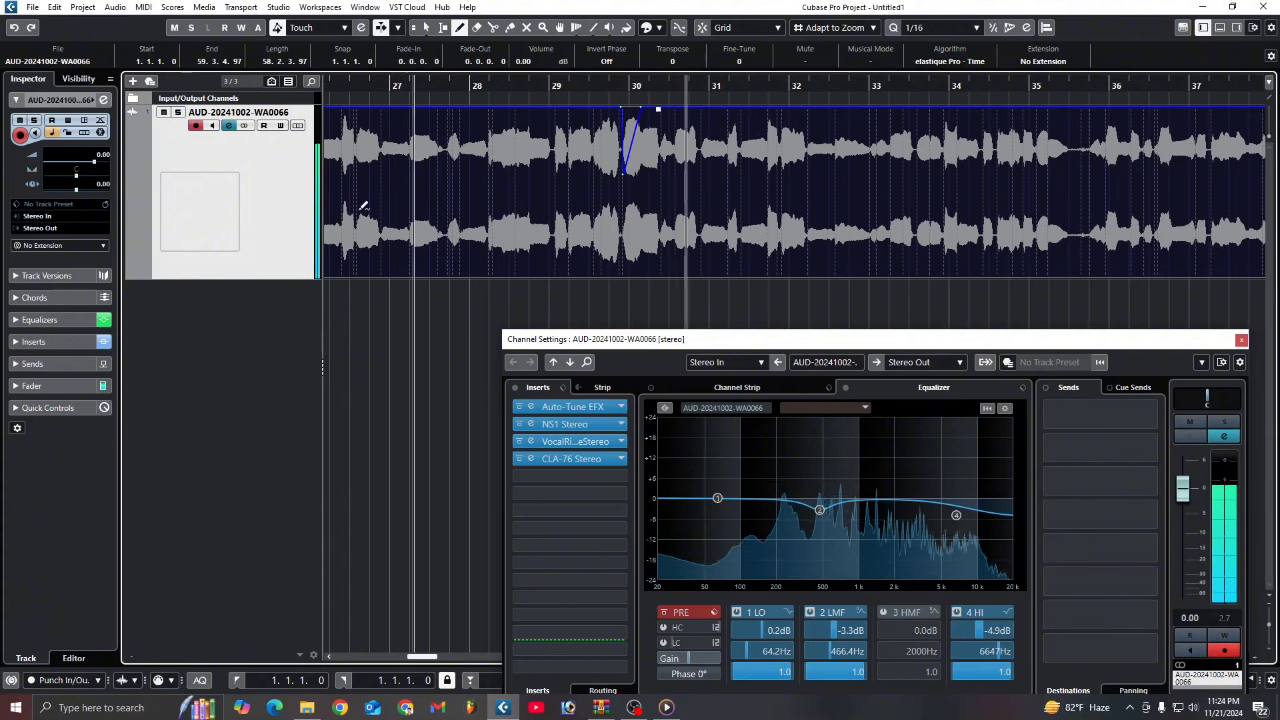
# Draw a volume-curve dip over the peak near bar 47 and reopen the CLA-76 Stereo insert
pyautogui.press('h')
pyautogui.press('h')
pyautogui.press('h')
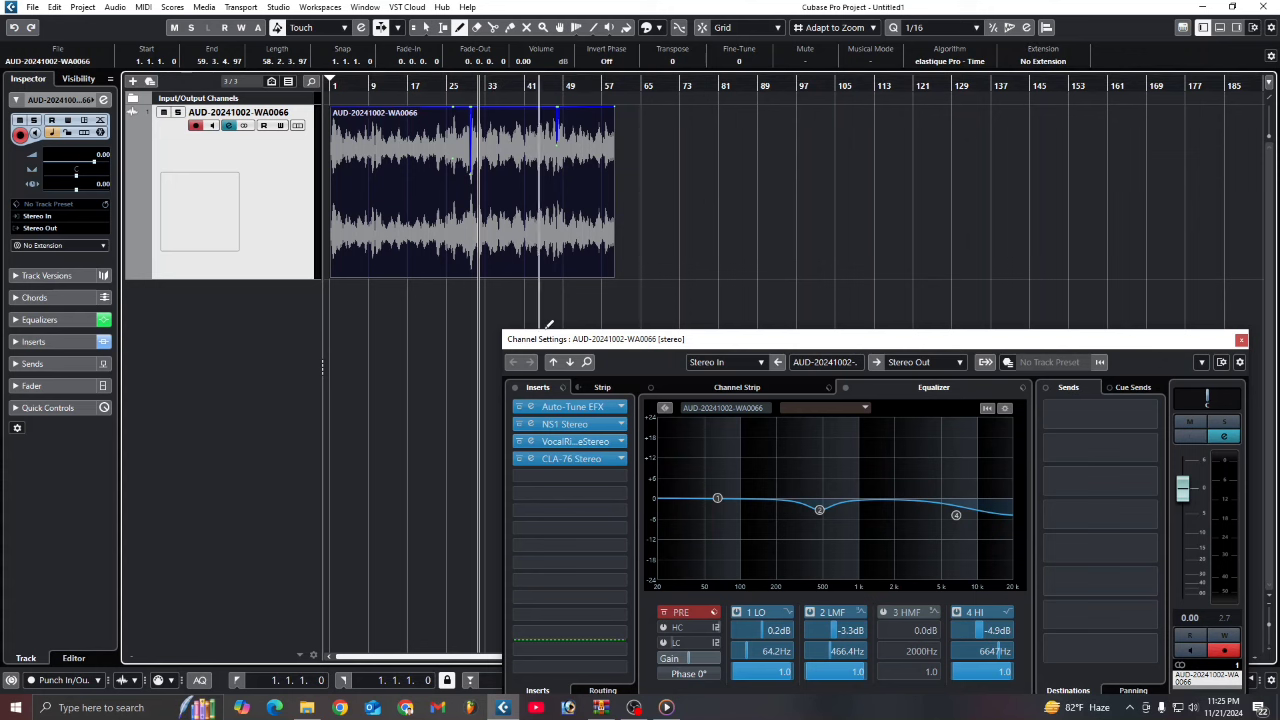
pyautogui.click(577, 460)
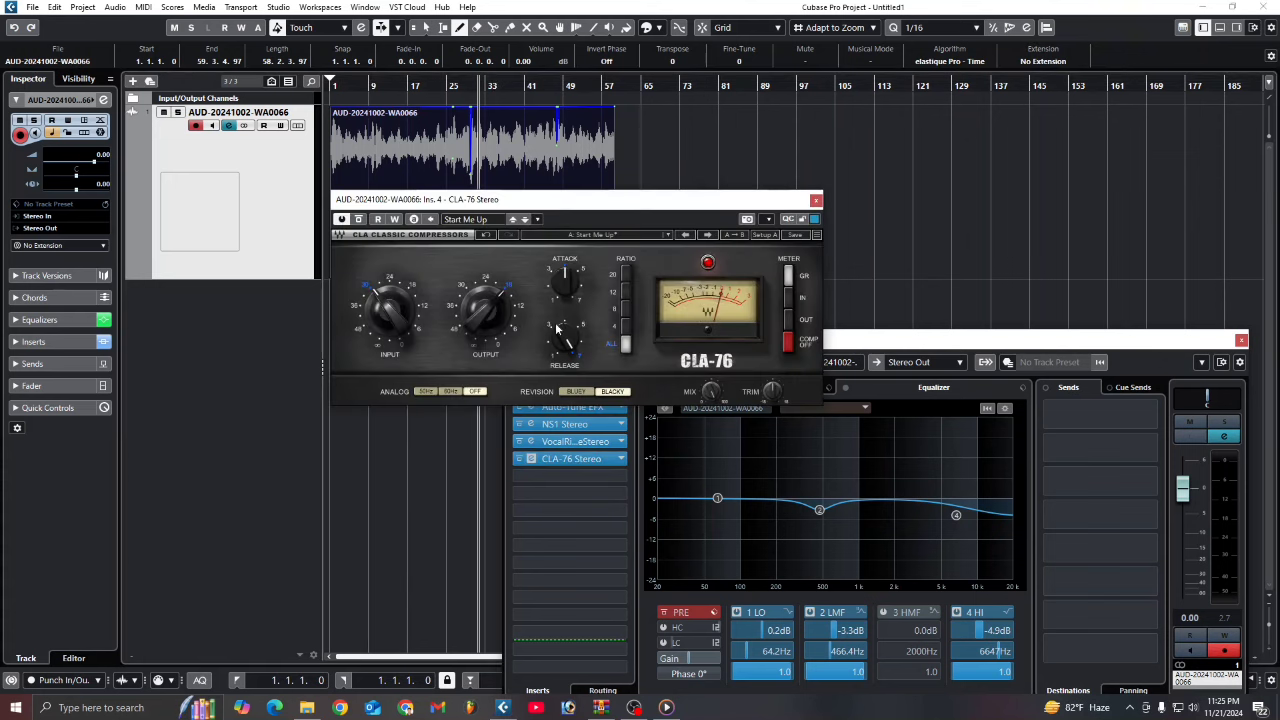